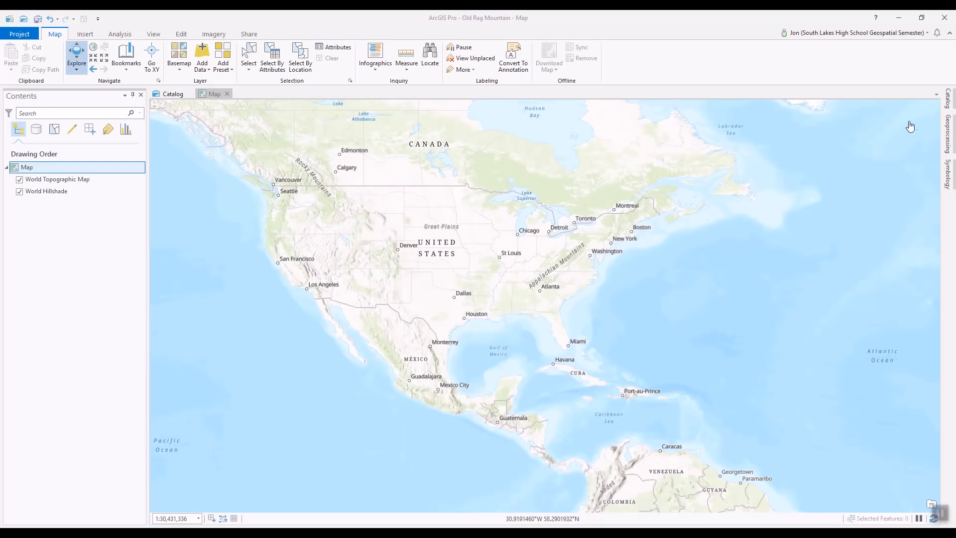
Open the Catalog pane listing Maps, Toolboxes, Databases, Styles, Folders and Locators.
left_click(949, 103)
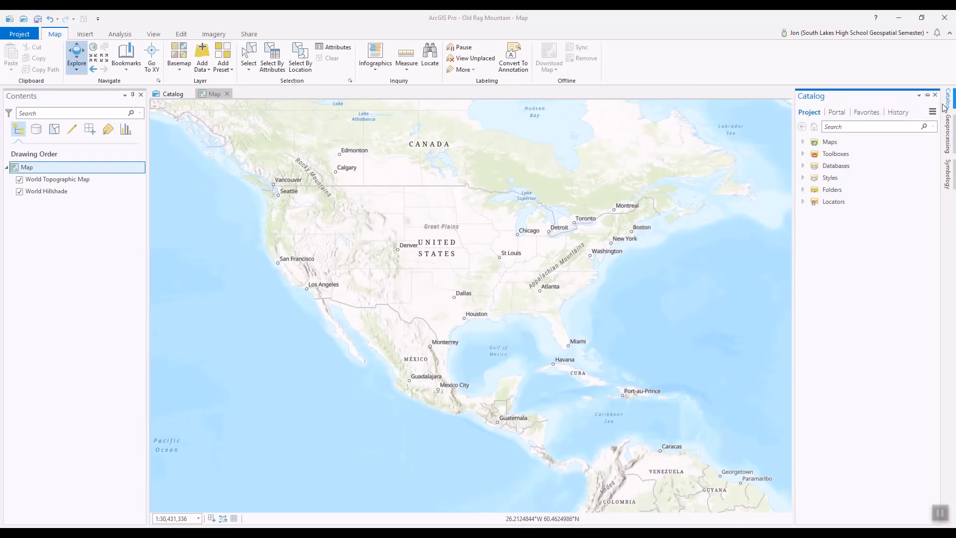
Add a folder connection to the Desktop's Old Rag Mountain folder in Catalog.
right_click(834, 192)
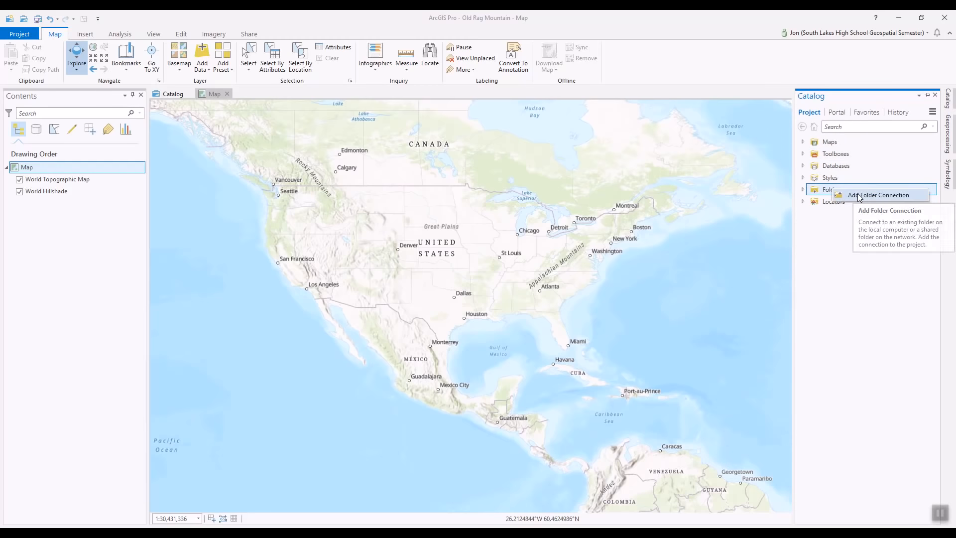
left_click(860, 196)
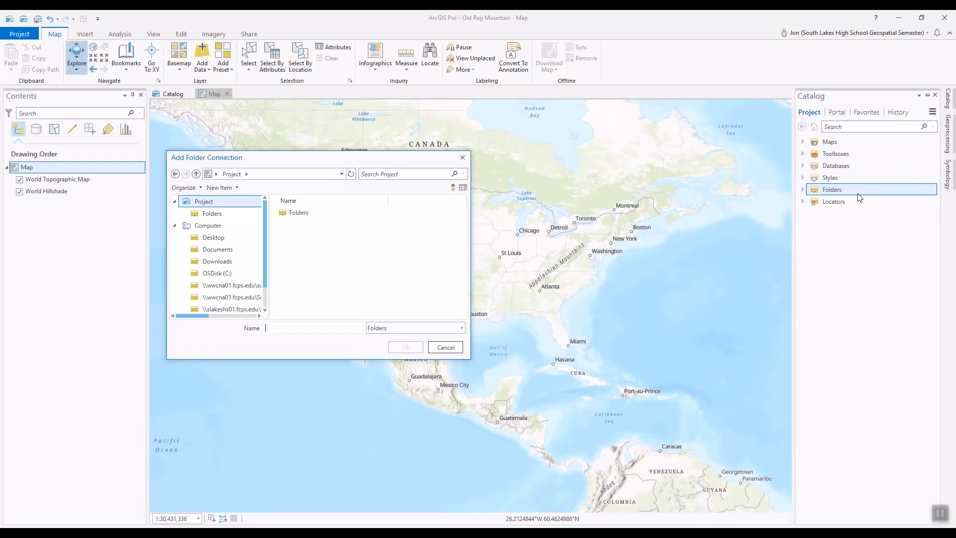
left_click(218, 239)
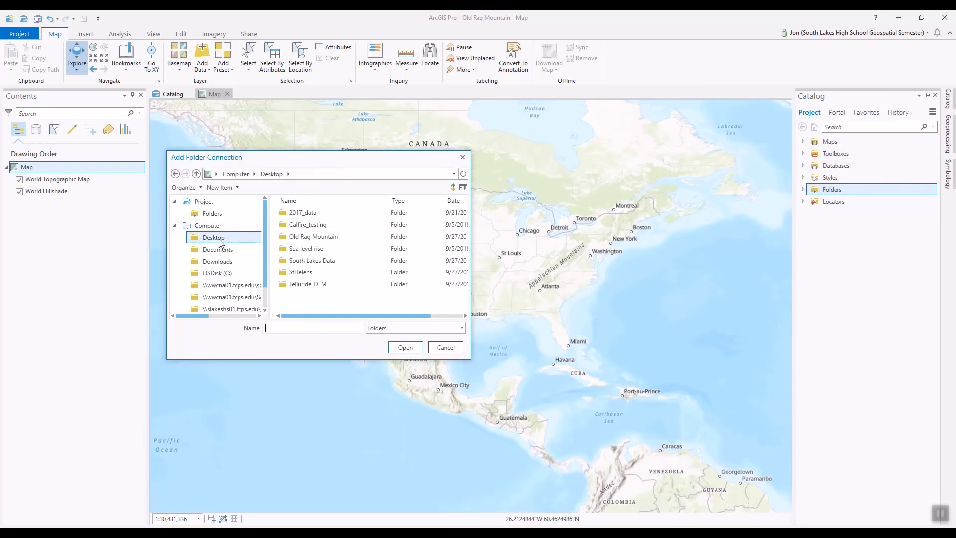
left_click(298, 239)
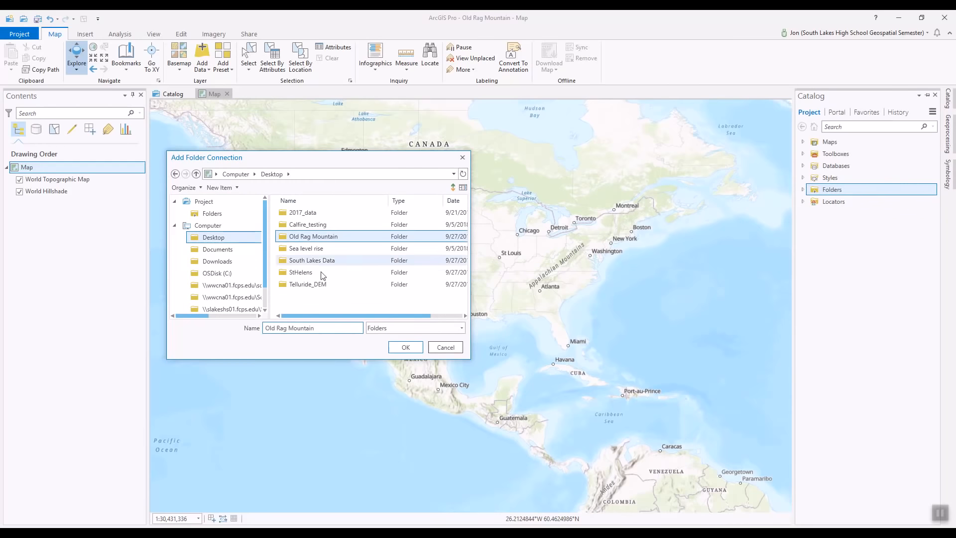
left_click(406, 347)
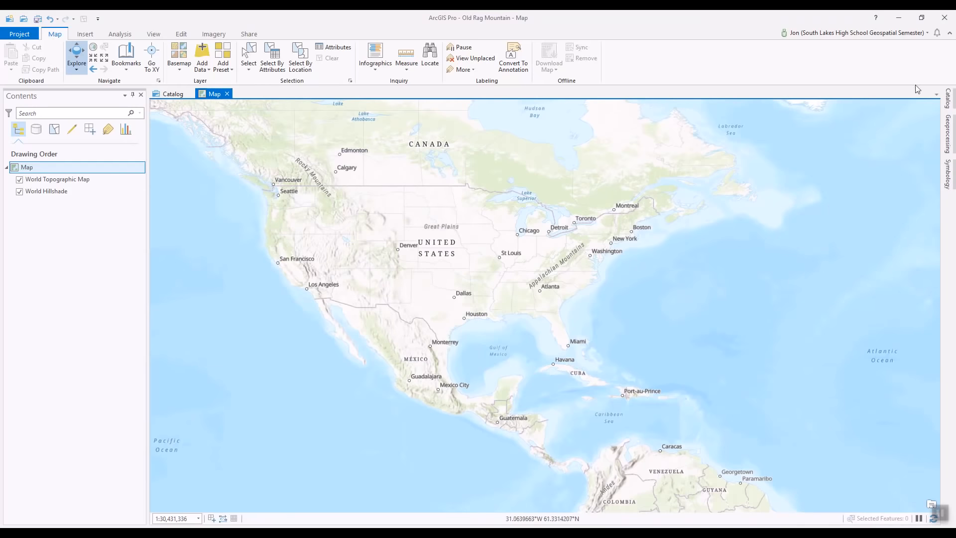
left_click(949, 102)
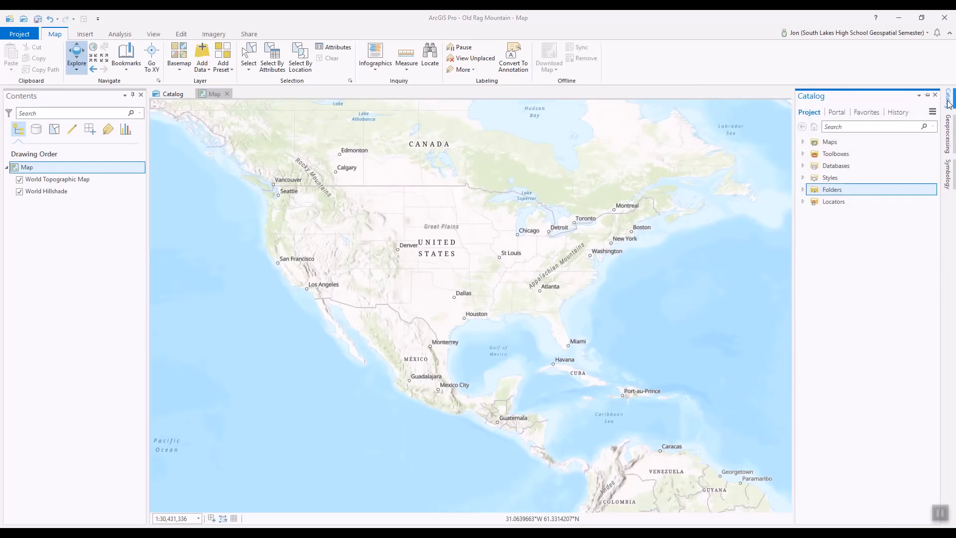
Expand Folders, the second Old Rag Mountain folder and the oldragmtn raster to show 74983051.
left_click(804, 190)
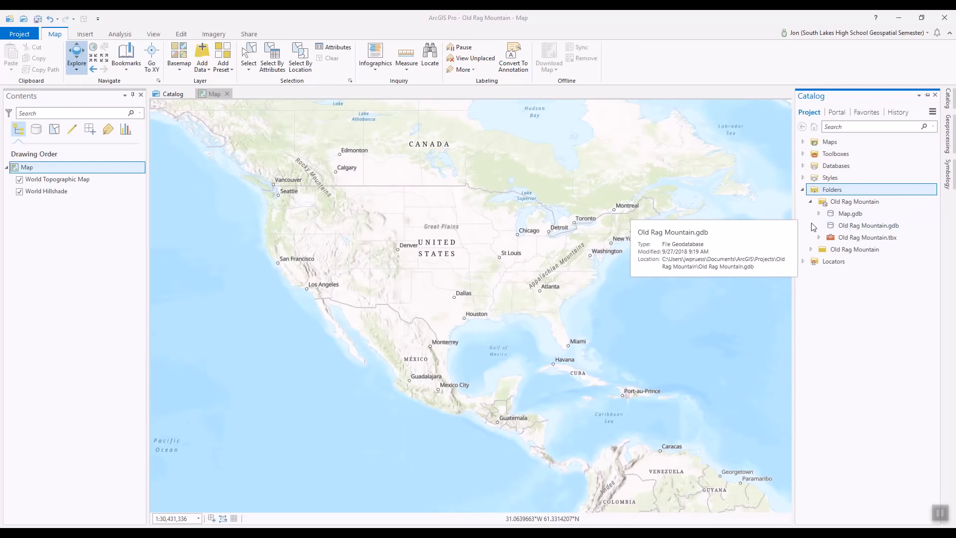
left_click(811, 249)
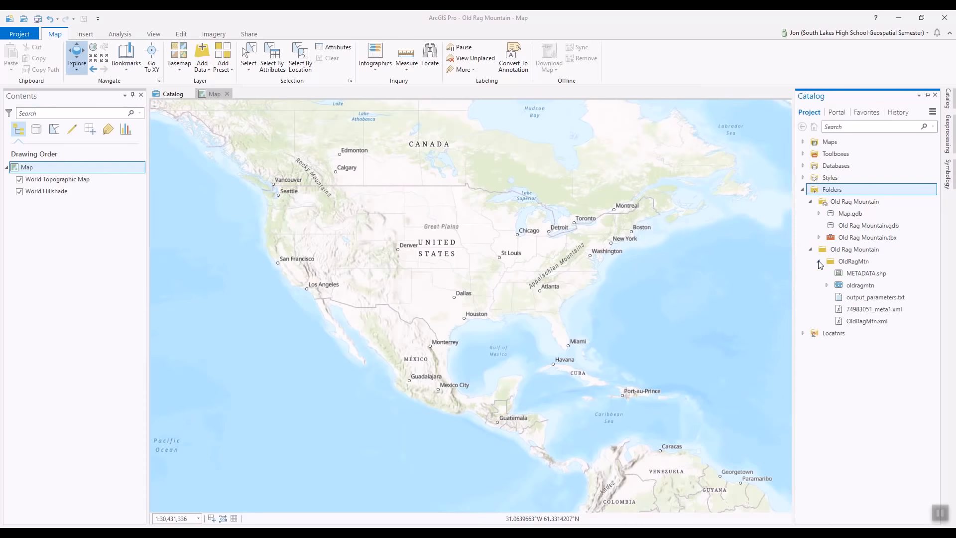
left_click(827, 285)
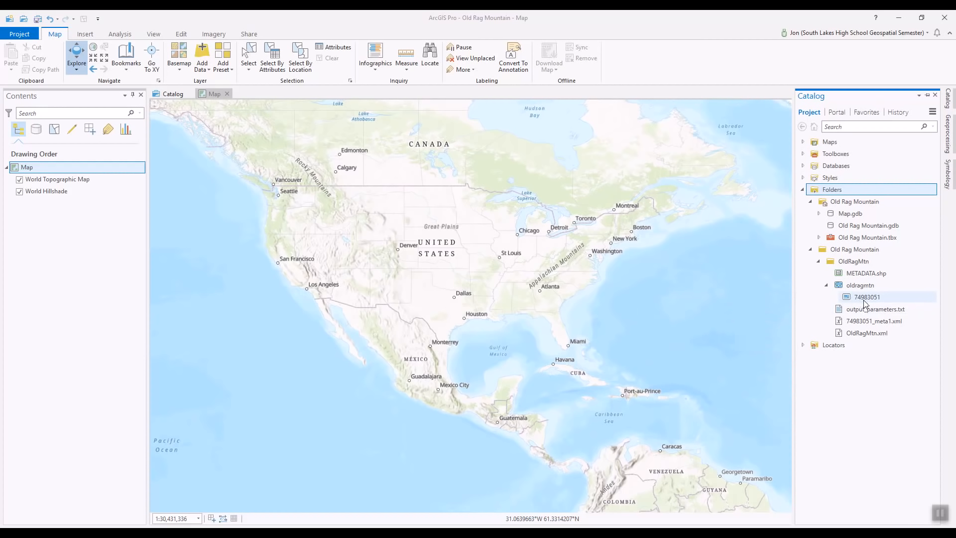
Drag the 74983051 raster into Contents below World Hillshade as layer oldragmtn_74983051.
left_click_drag(851, 298, 96, 202)
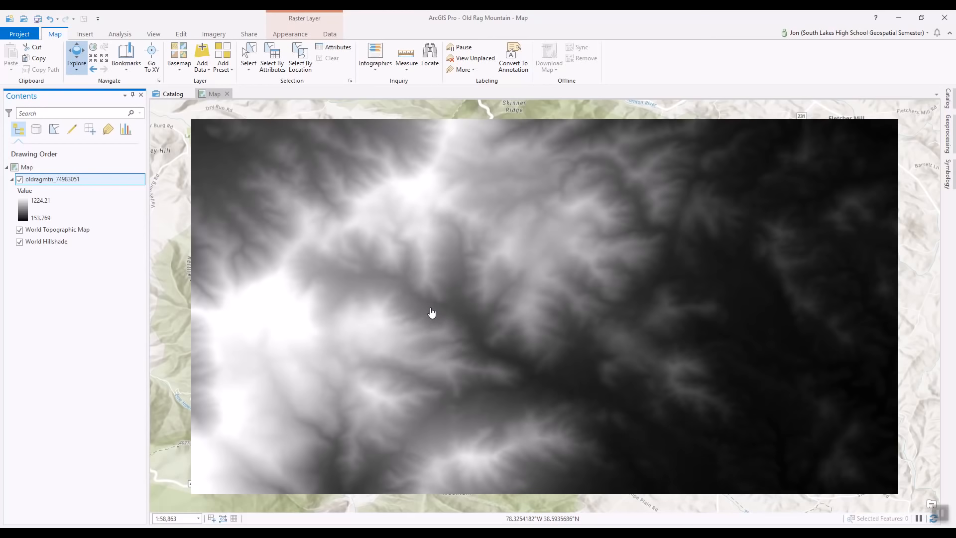
right_click(46, 182)
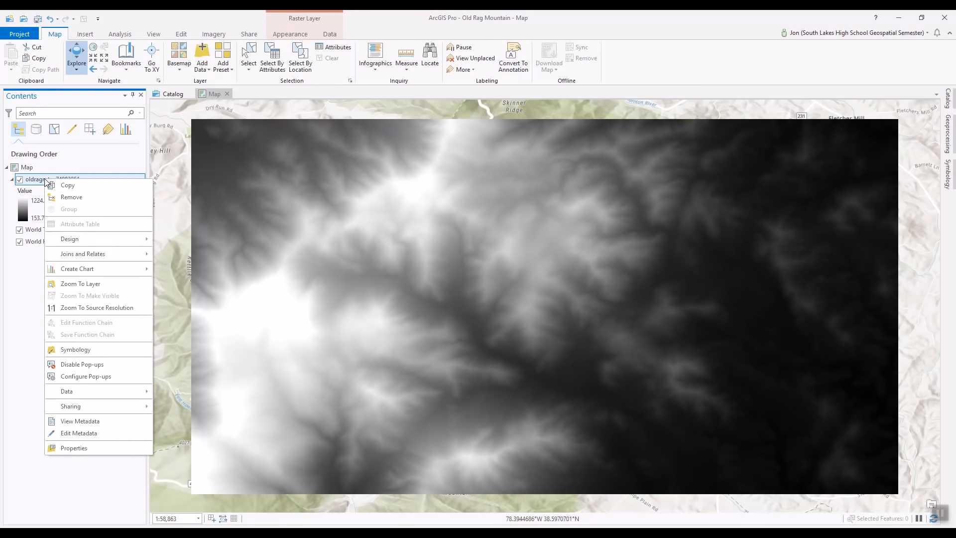
Set the oldragmtn_74983051 symbology colour scheme to Elevation #1, then auto-hide the Symbology pane.
left_click(80, 352)
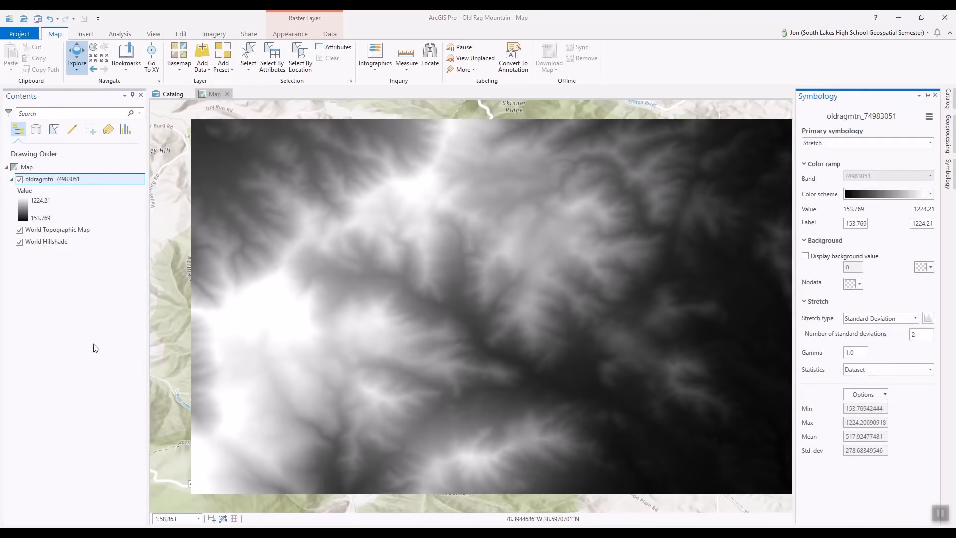
left_click(931, 194)
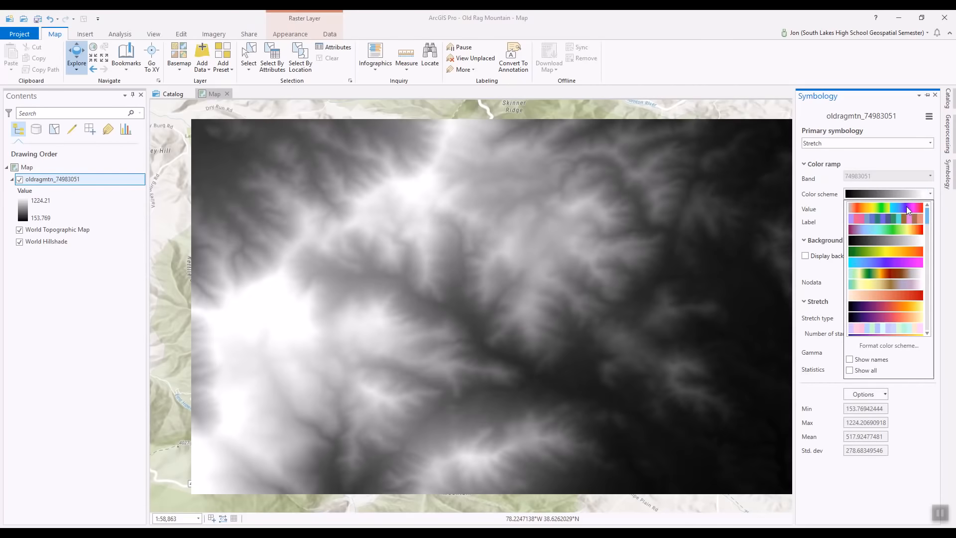
left_click(850, 360)
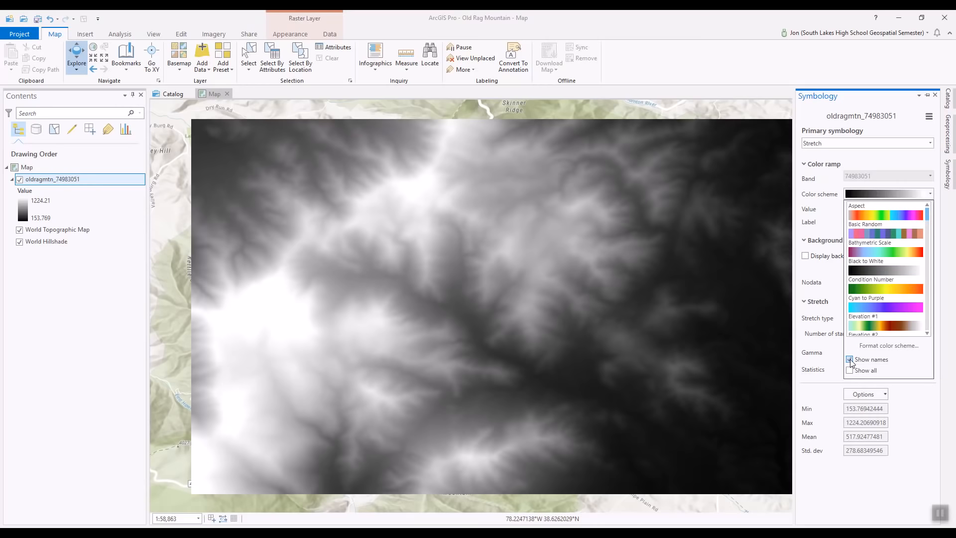
left_click(928, 334)
left_click(928, 333)
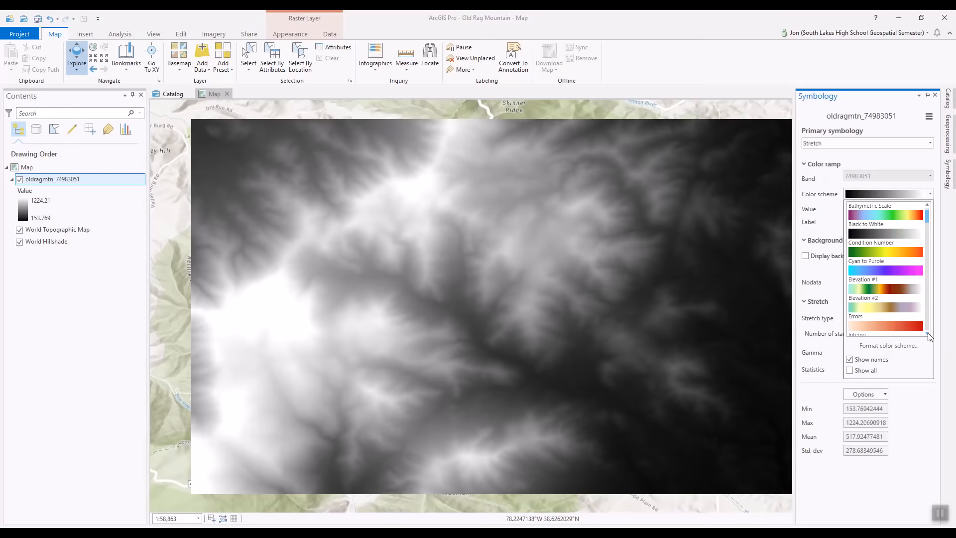
left_click(882, 290)
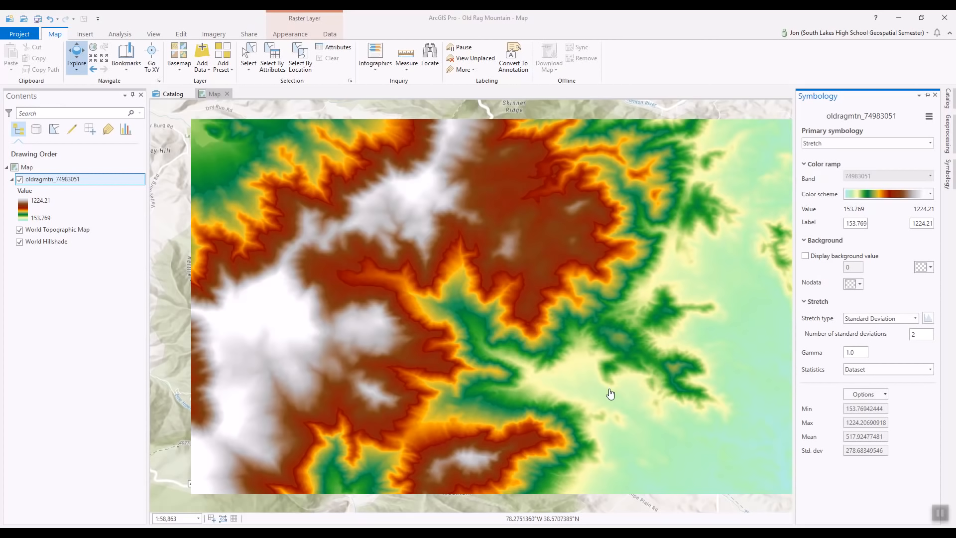
left_click(929, 97)
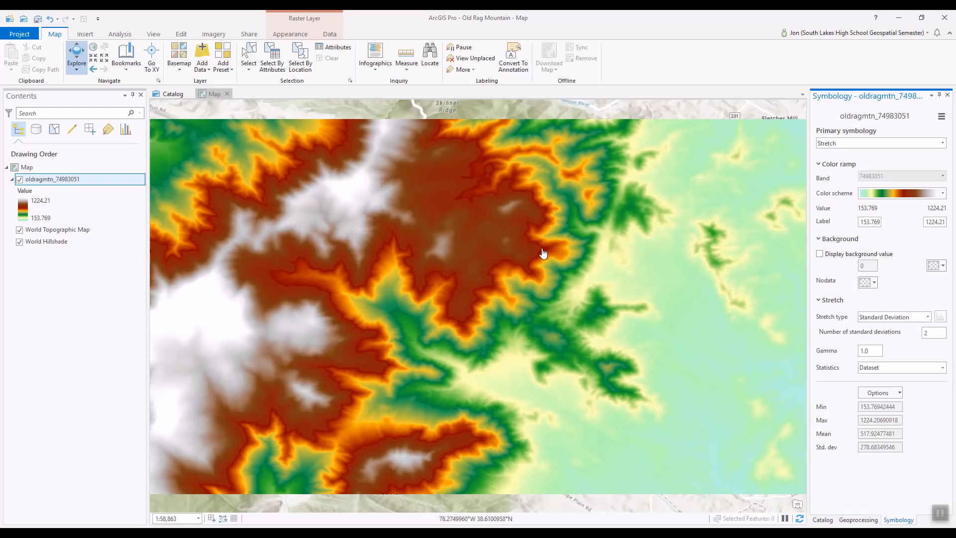
left_click(939, 94)
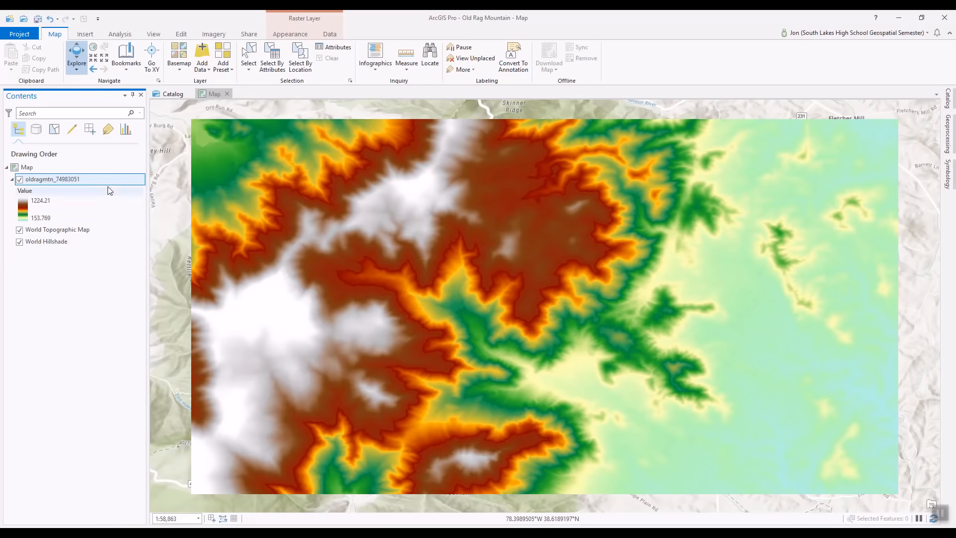
Search 'slop' in Geoprocessing and open Slope from Spatial Analyst Tools.
left_click(126, 38)
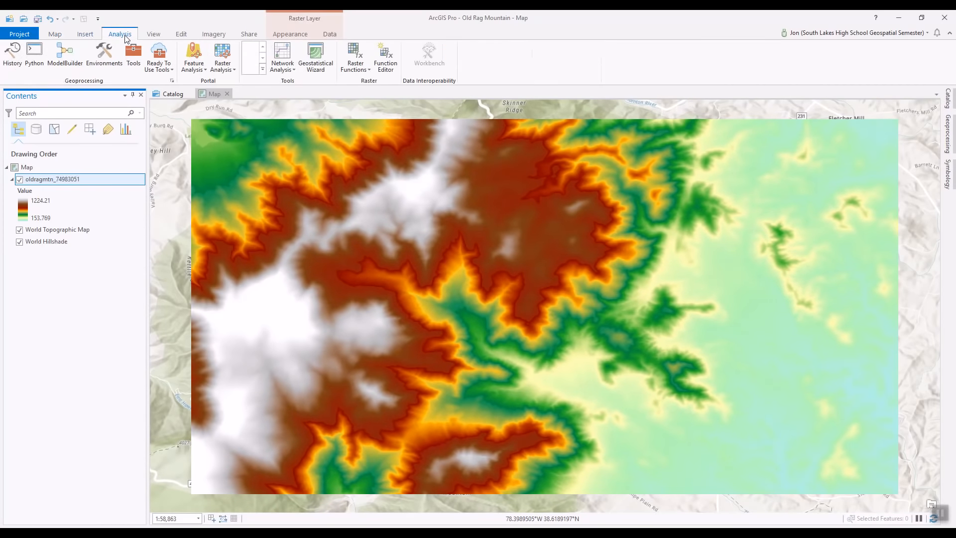
left_click(133, 54)
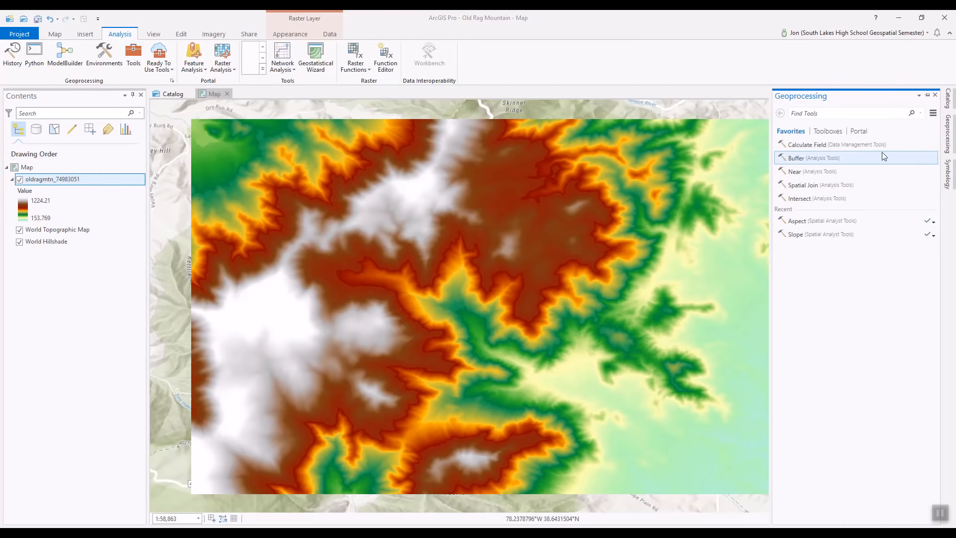
type("s")
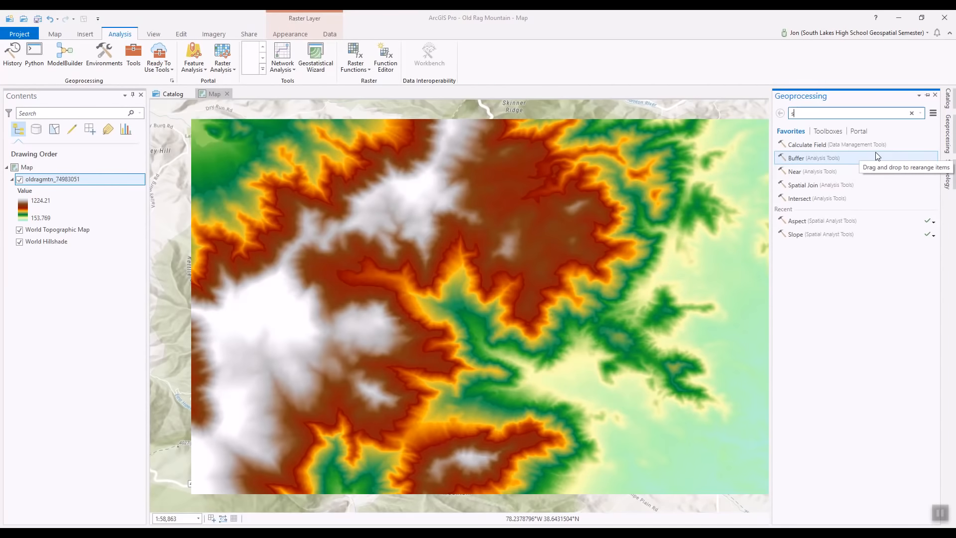
type("lope")
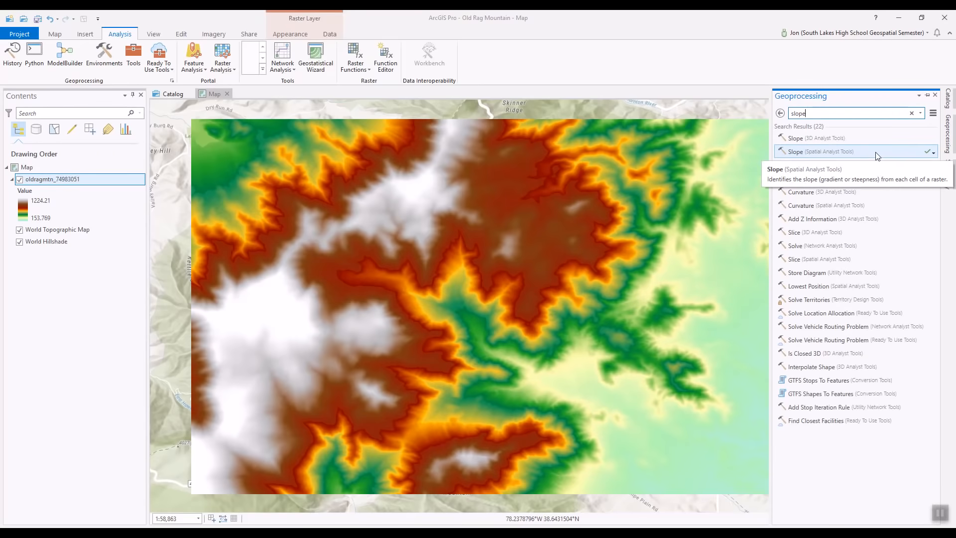
left_click(809, 152)
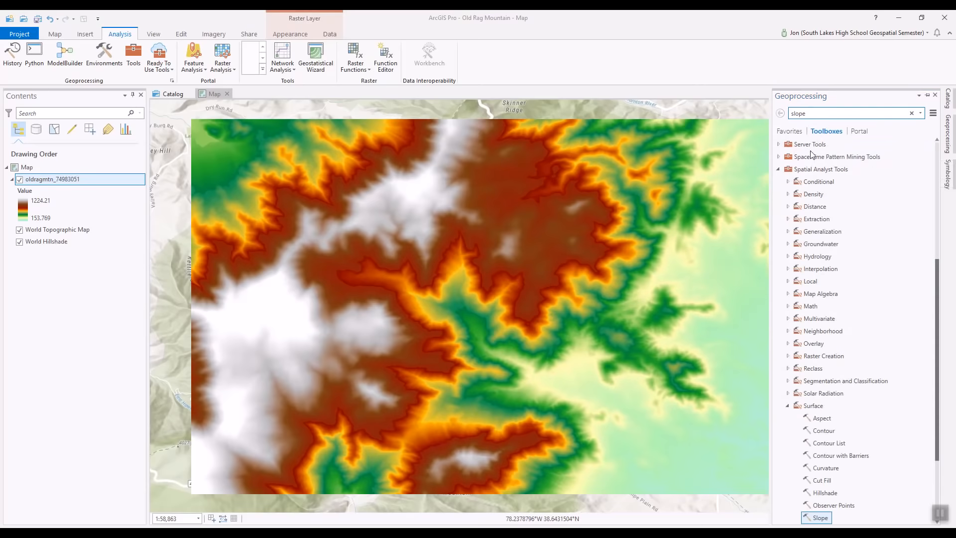
left_click(820, 518)
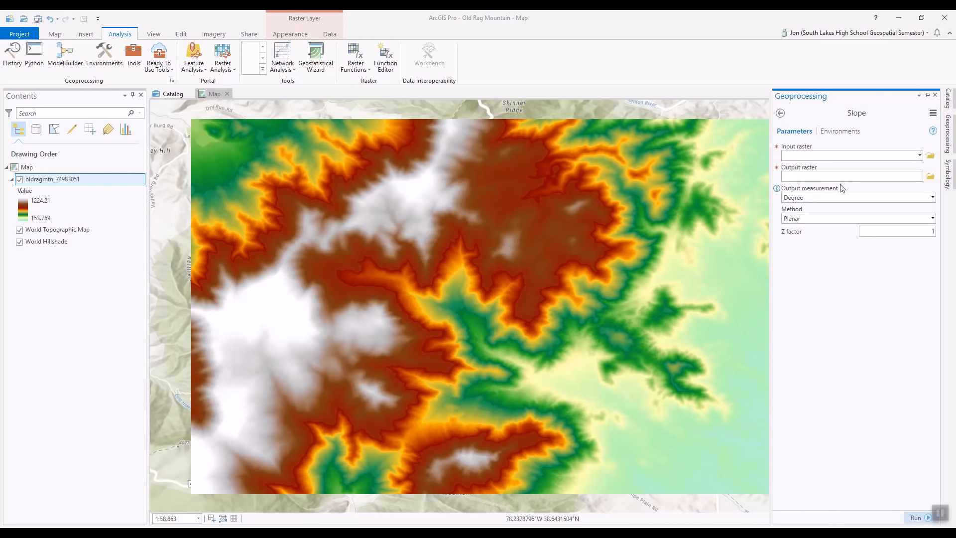
left_click(920, 155)
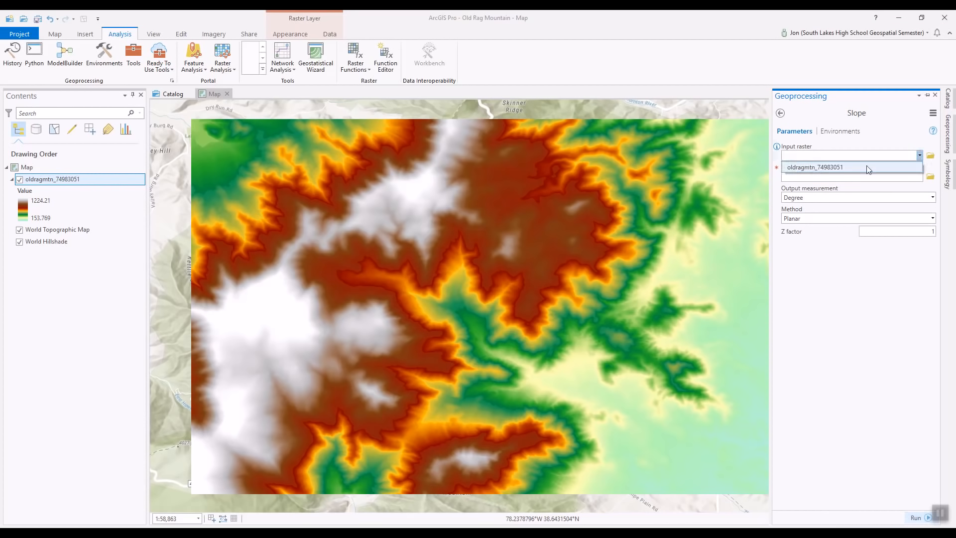
Run Slope on oldragmtn_74983051 in degrees, producing Slope_oldrag1.
left_click(842, 167)
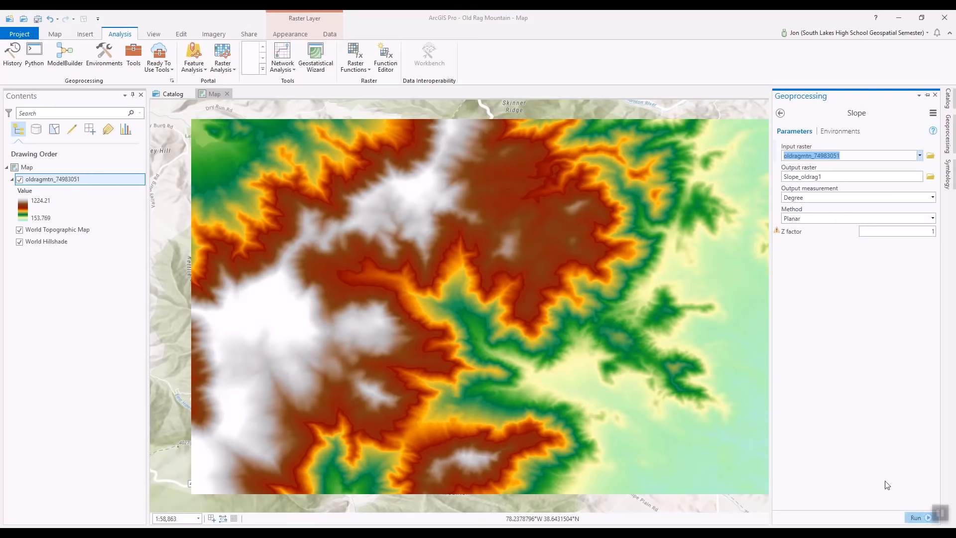
left_click(915, 518)
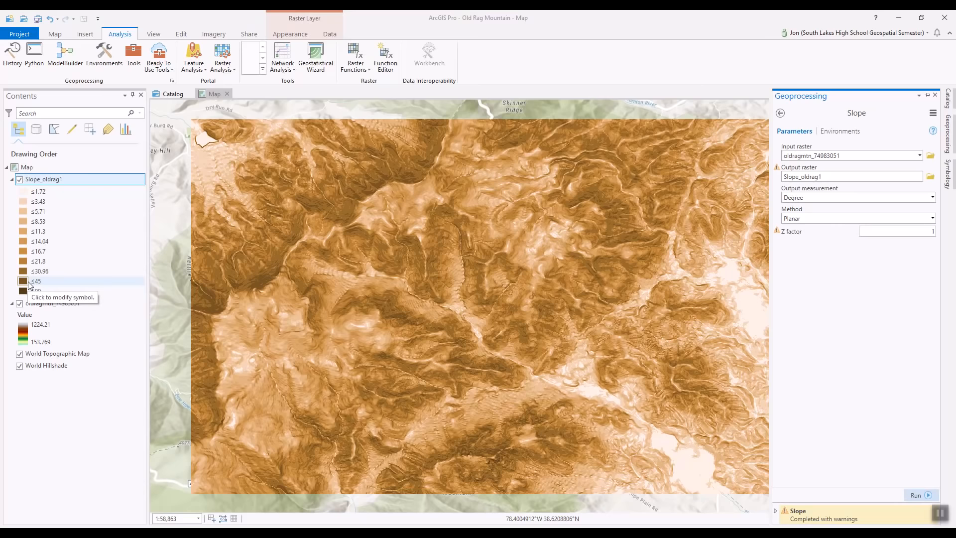
Set the Slope_oldrag1 layer's symbology colour scheme to Condition Number.
right_click(52, 181)
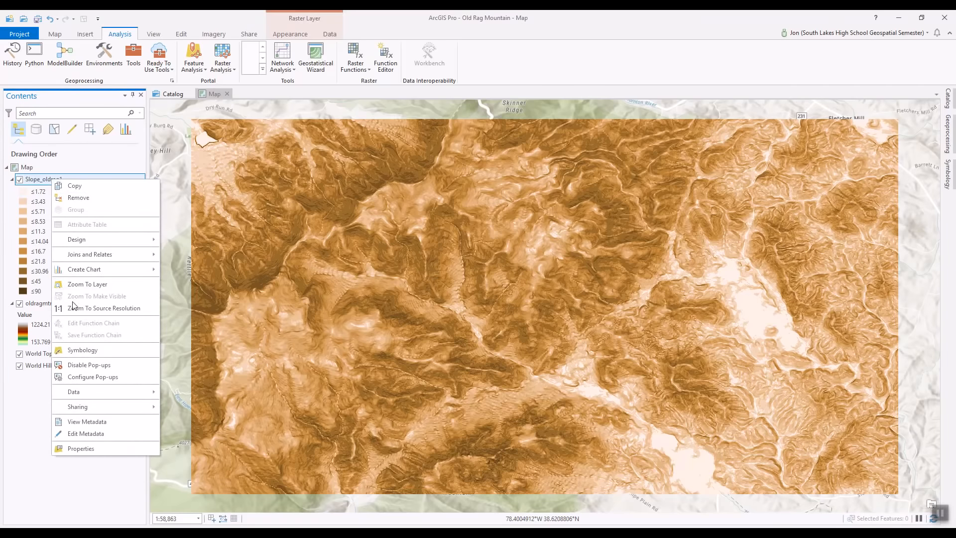
left_click(88, 352)
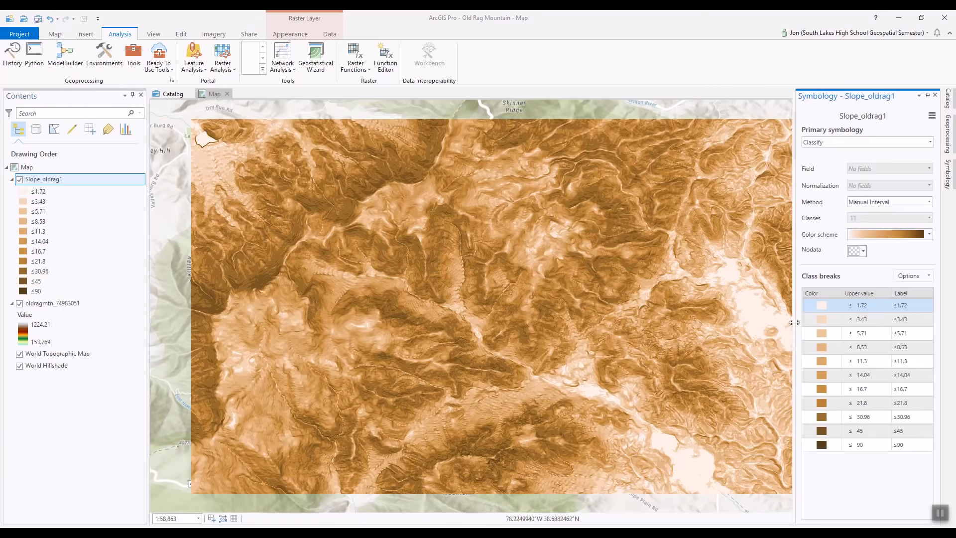
left_click(930, 234)
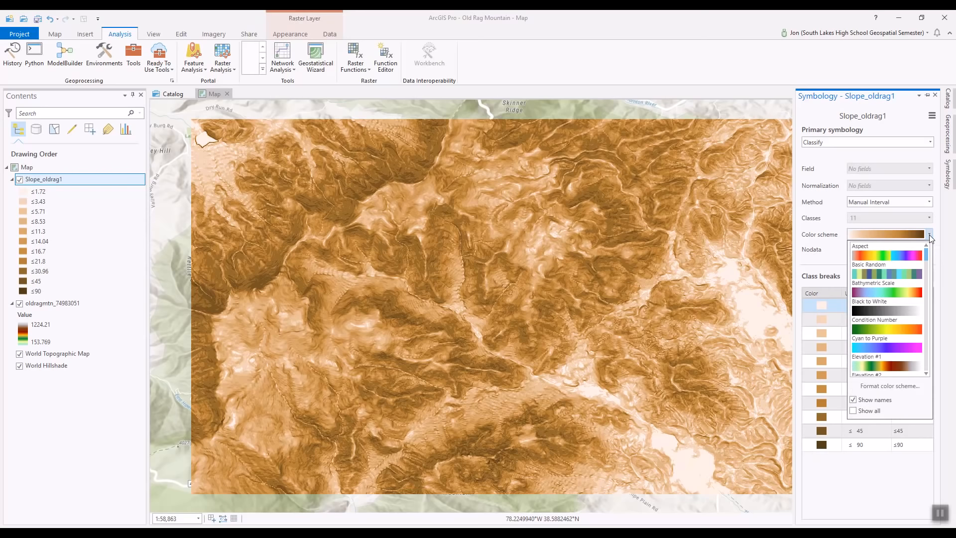
left_click(883, 327)
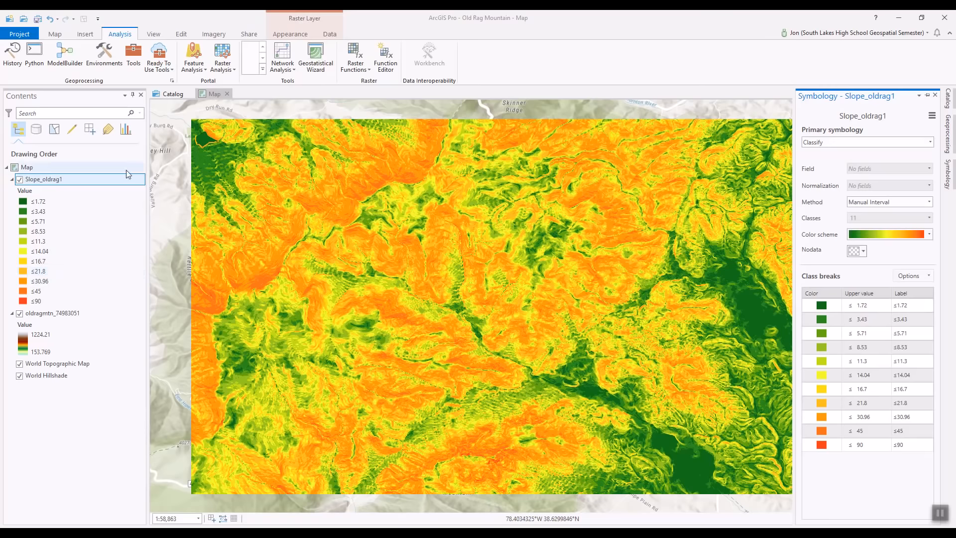
Replace the geoprocessing search text with 'aspect' and open Aspect from 3D Analyst Tools.
left_click(134, 54)
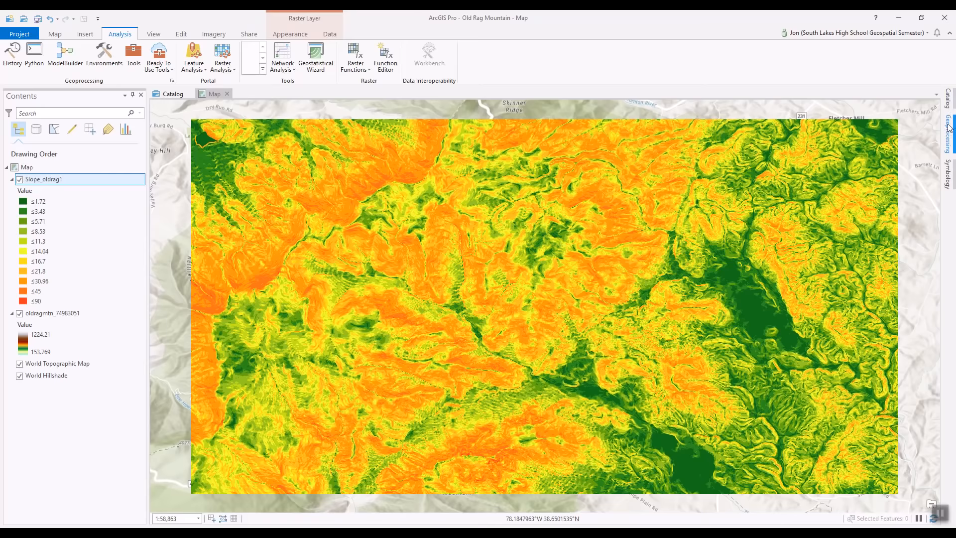
left_click(949, 128)
left_click_drag(836, 113, 777, 115)
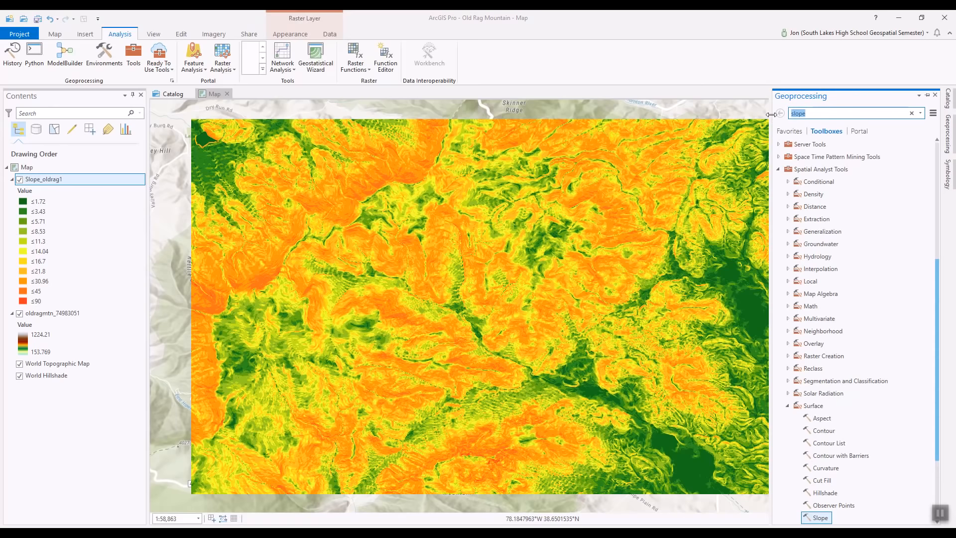
type("aspect")
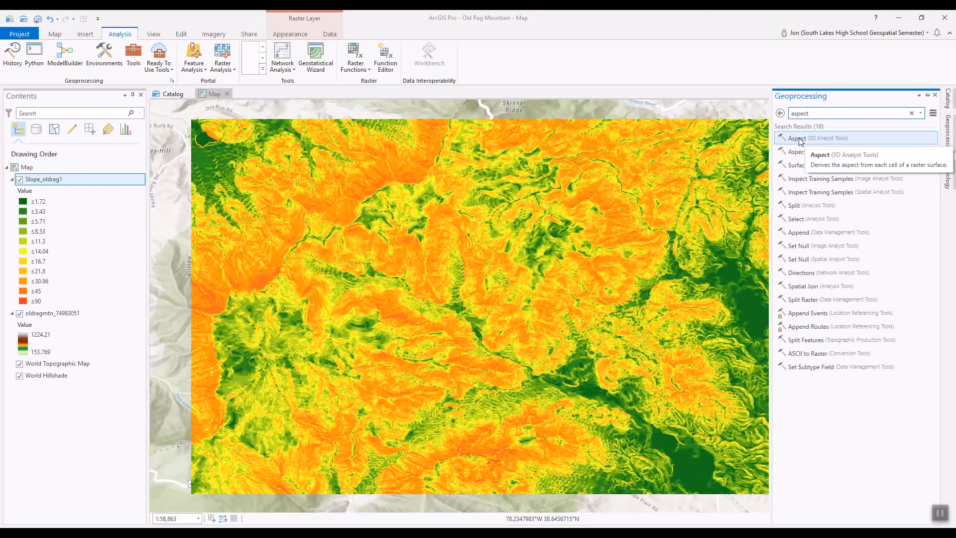
left_click(798, 139)
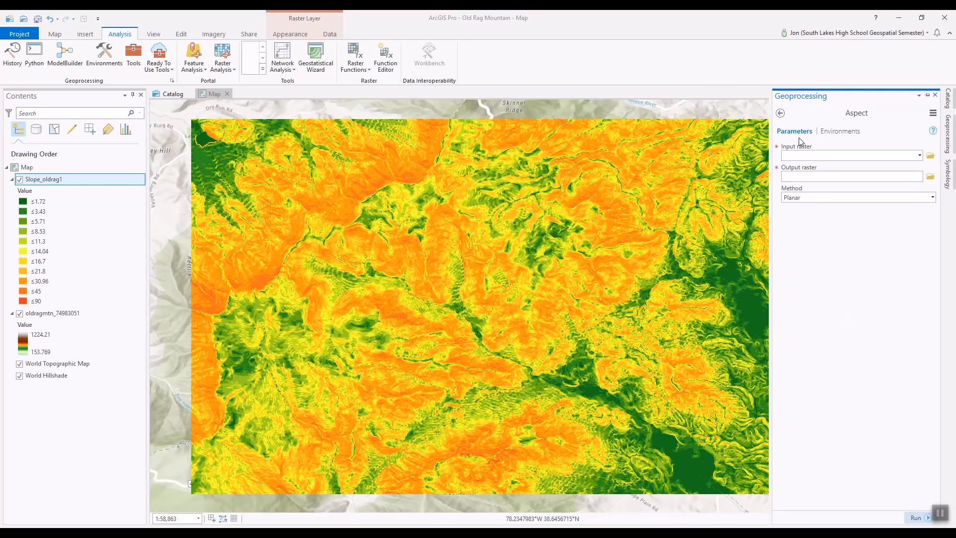
Run Aspect on oldragmtn_74983051, outputting the Aspect_oldra1 raster.
left_click(920, 155)
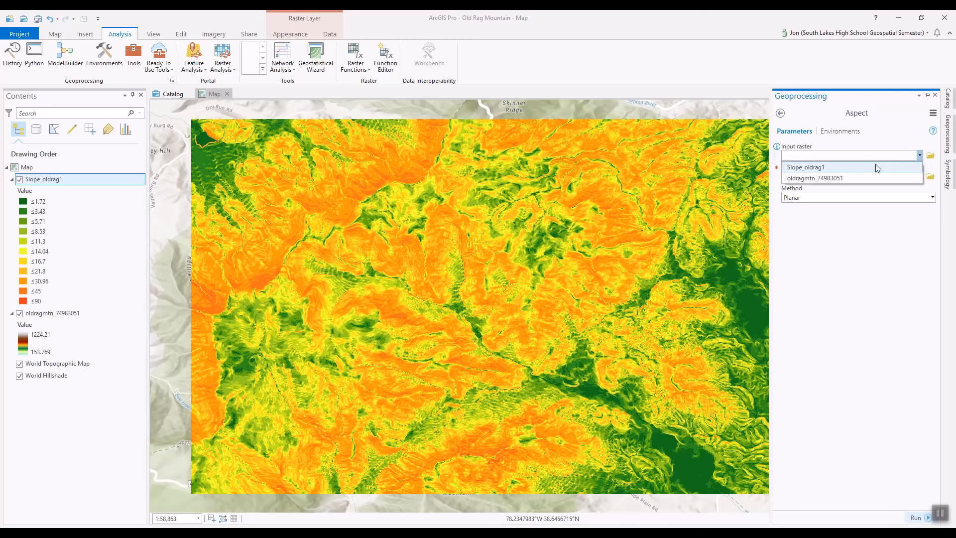
left_click(837, 178)
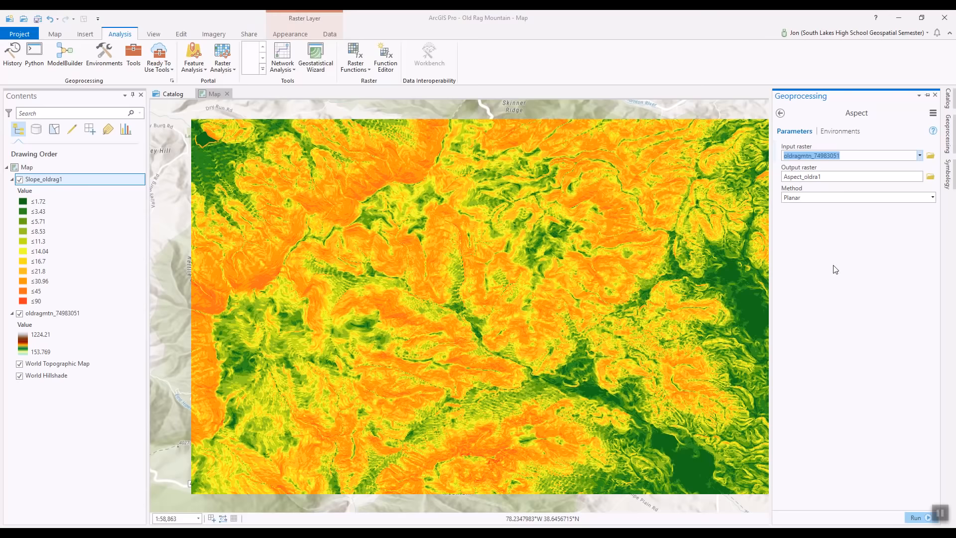
left_click(917, 518)
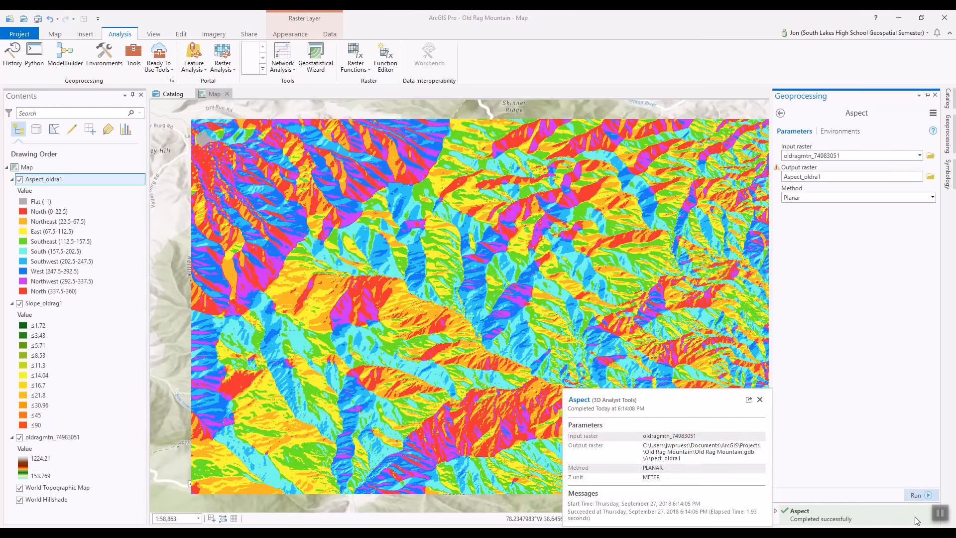
Dismiss the aspect summary and turn off Slope_oldrag1 and Aspect_oldra1, keeping oldragmtn_74983051 visible.
left_click(759, 399)
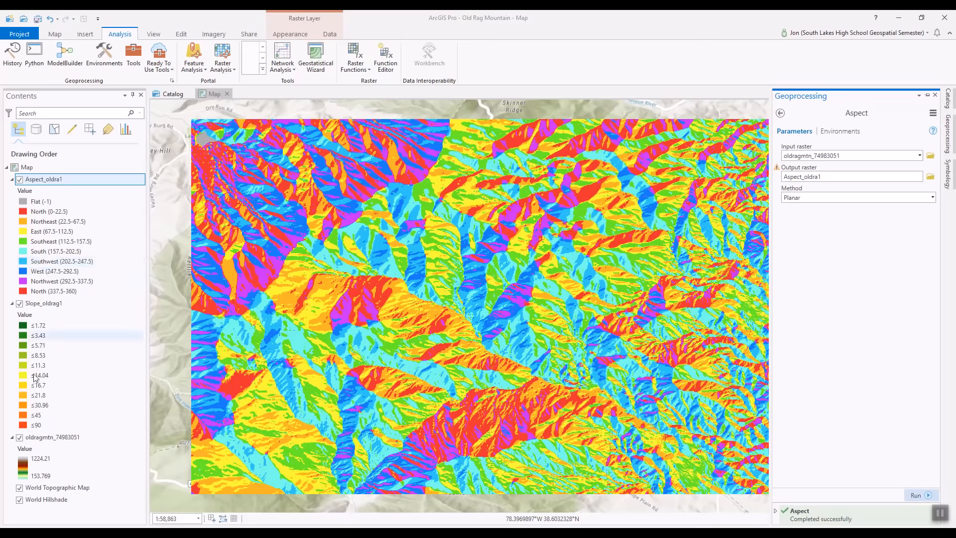
left_click(20, 438)
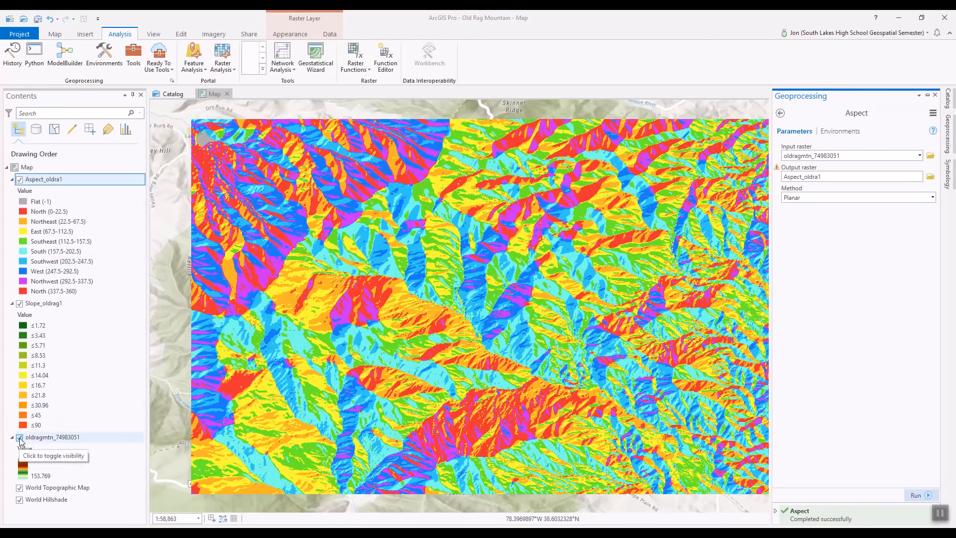
left_click(20, 304)
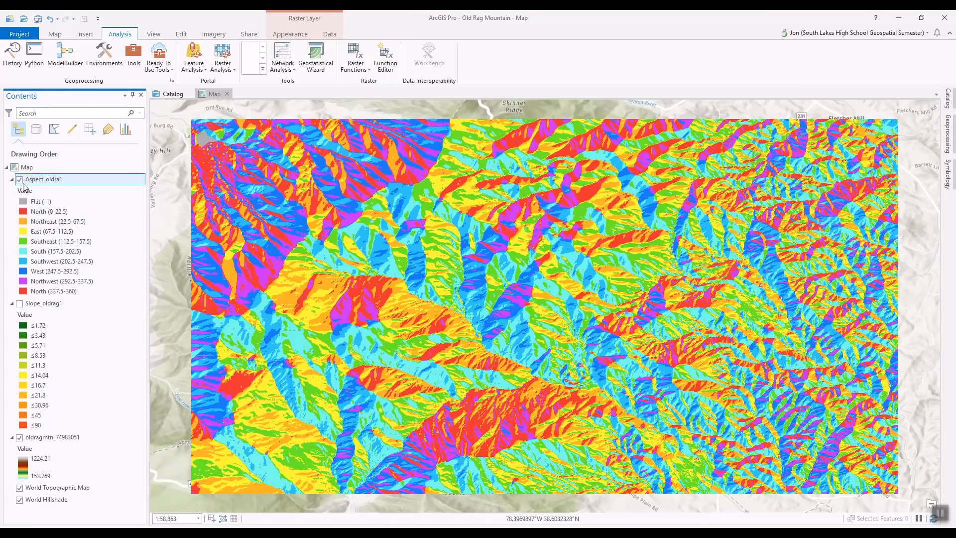
left_click(20, 181)
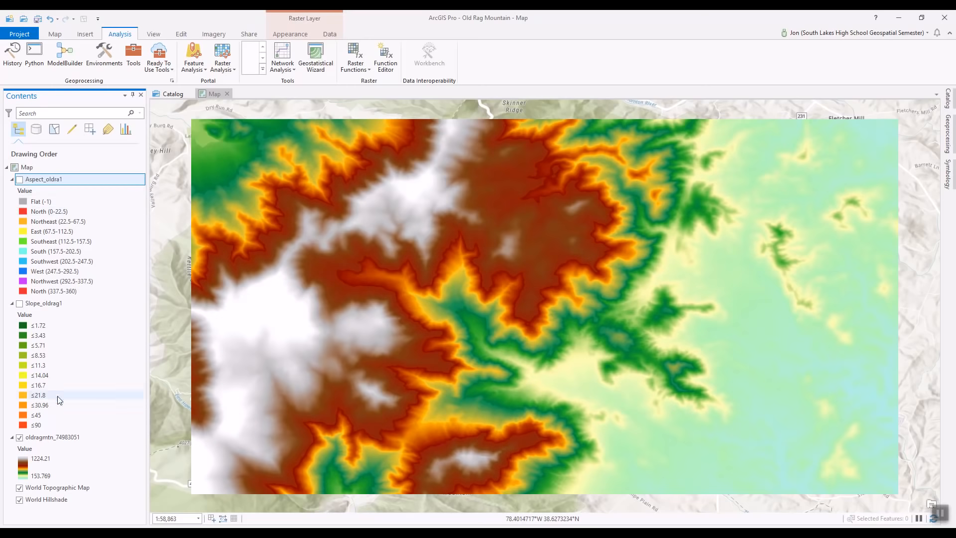
right_click(51, 438)
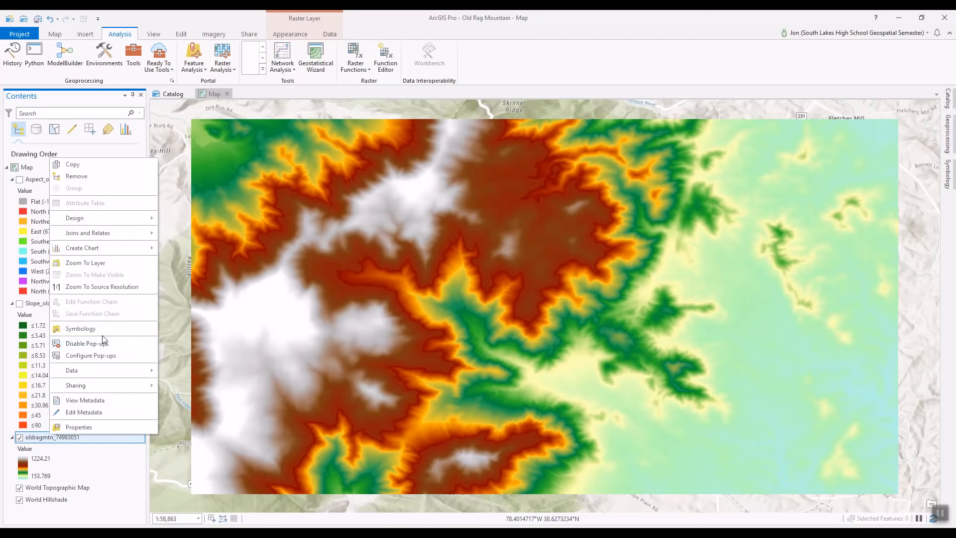
Apply the Surface colour scheme to oldragmtn_74983051 and dock the Symbology pane.
left_click(102, 335)
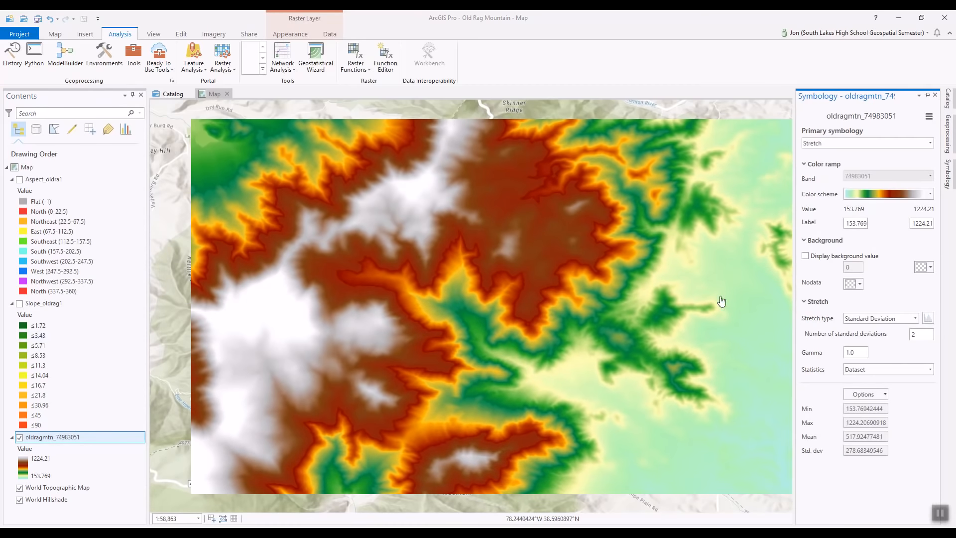
left_click(929, 194)
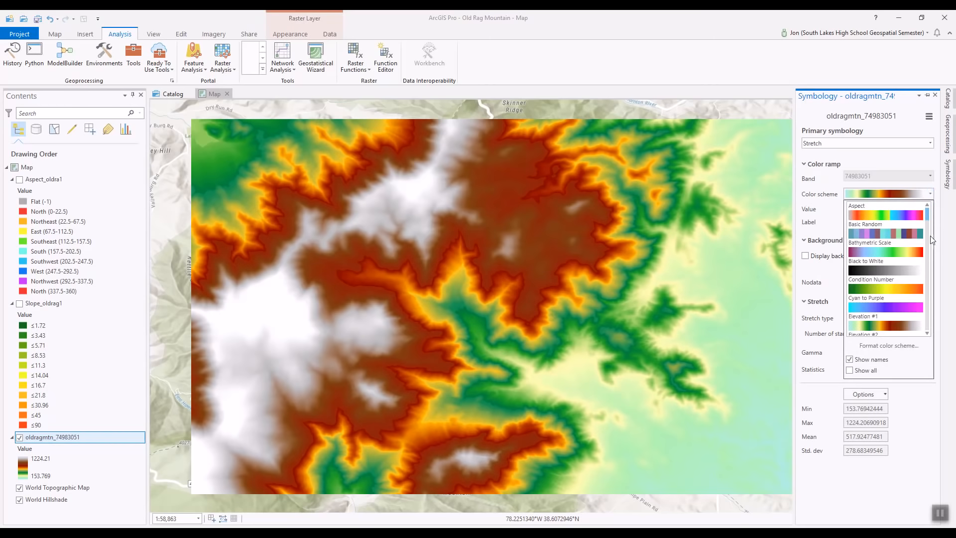
left_click_drag(925, 215, 928, 223)
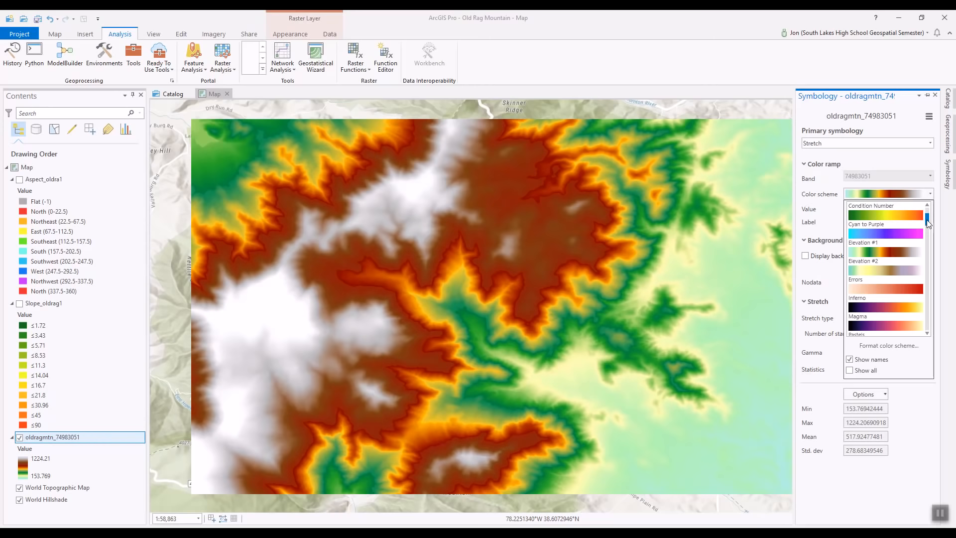
left_click_drag(929, 224, 936, 241)
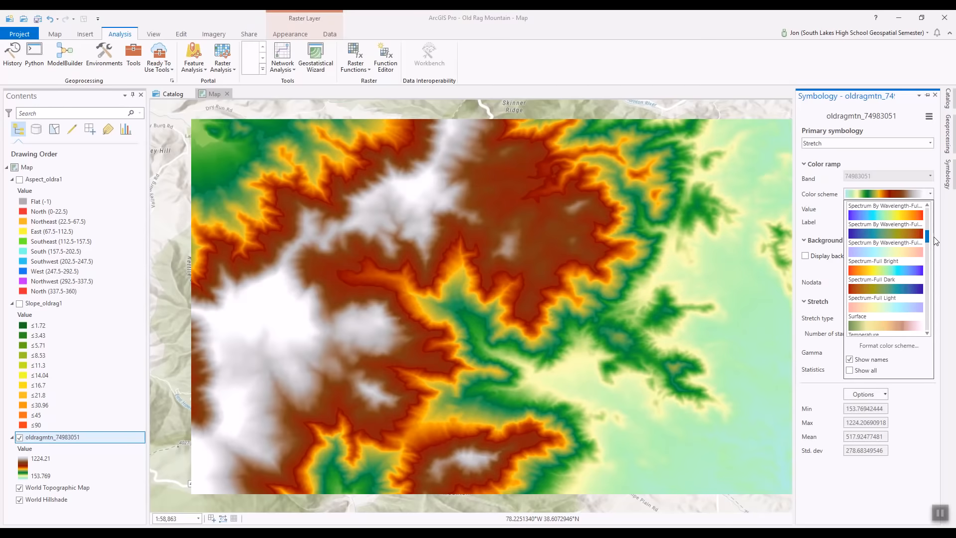
left_click_drag(937, 242, 937, 244)
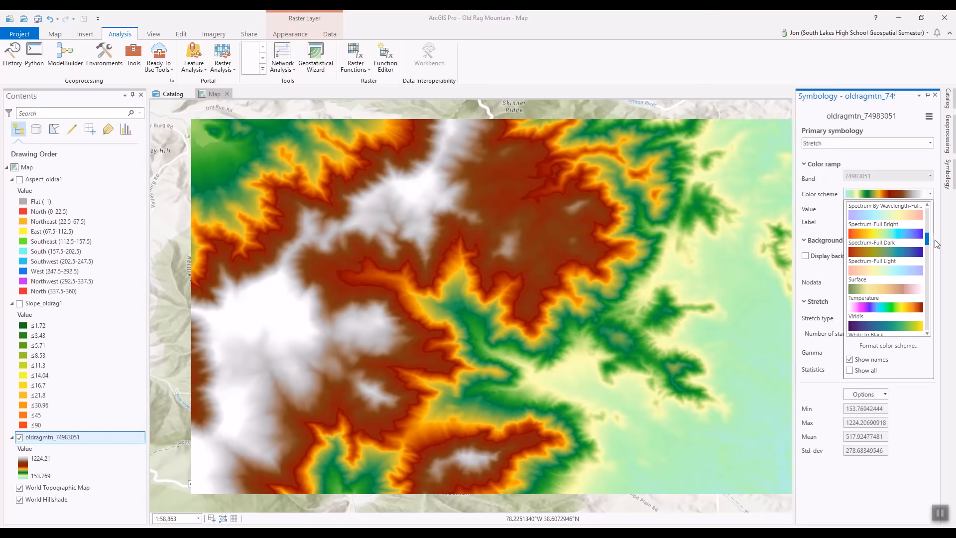
left_click(901, 291)
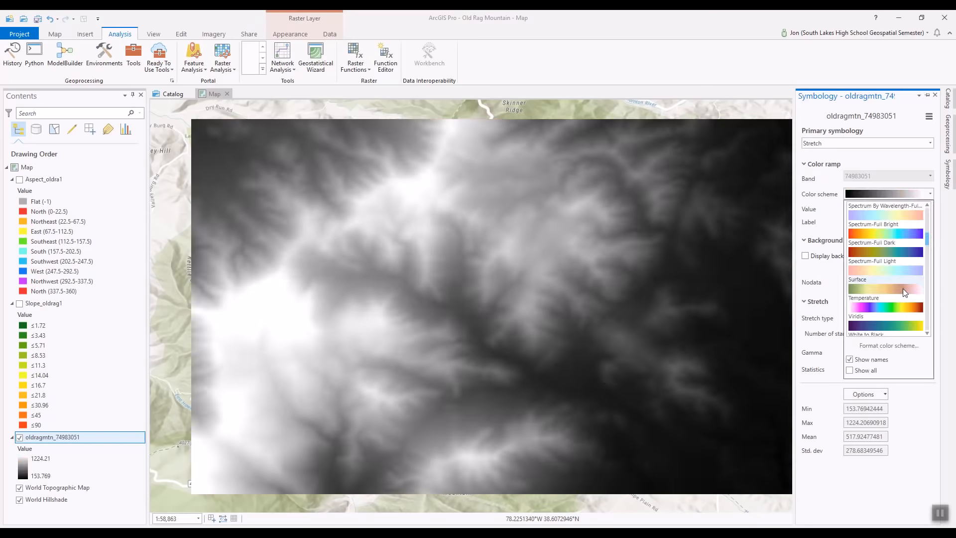
left_click(905, 288)
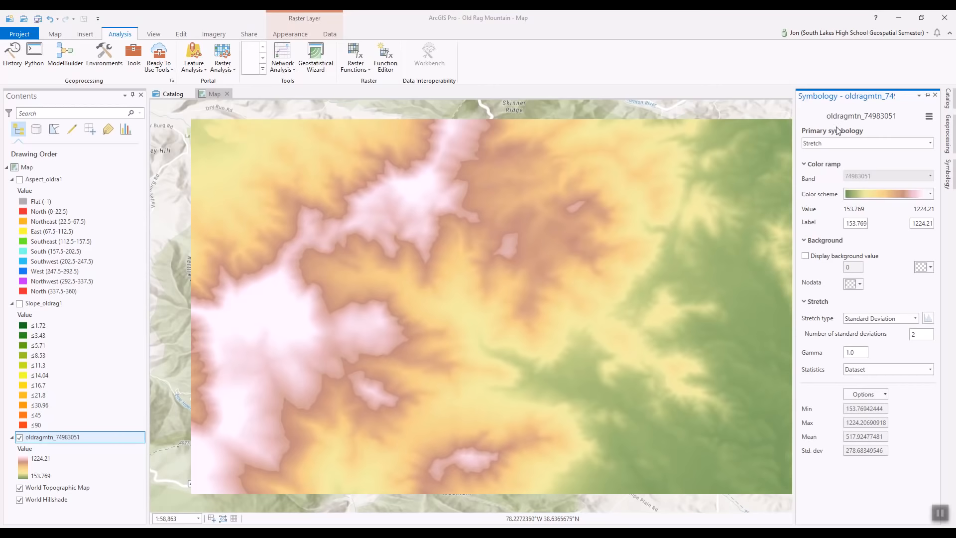
left_click(928, 95)
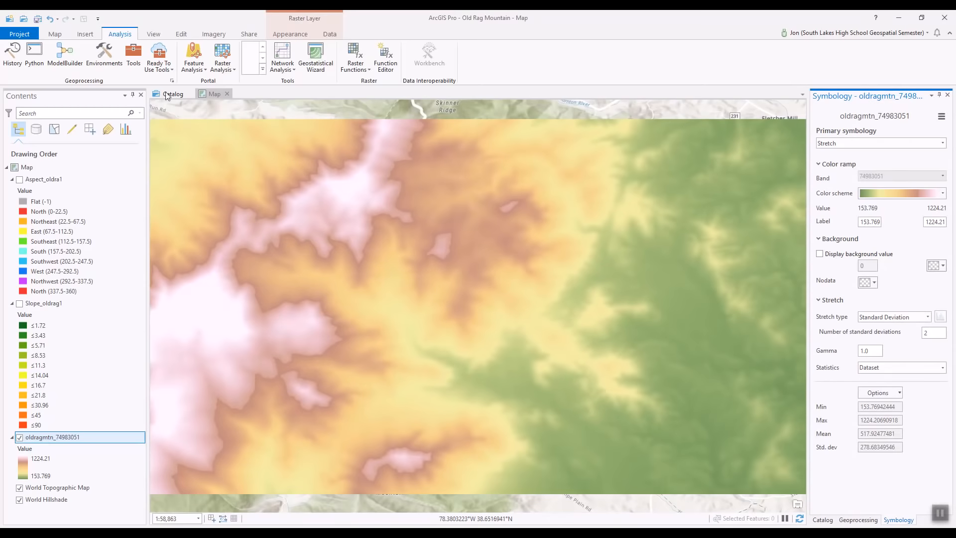
Find the Spatial Analyst Contour tool and set oldragmtn_74983051 as its input raster.
left_click(141, 56)
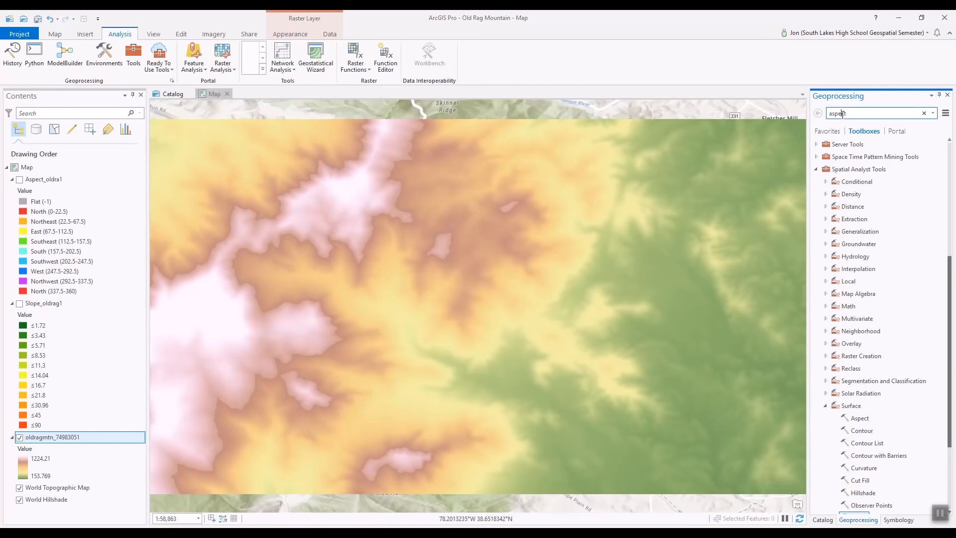
left_click_drag(846, 114, 828, 114)
type("co")
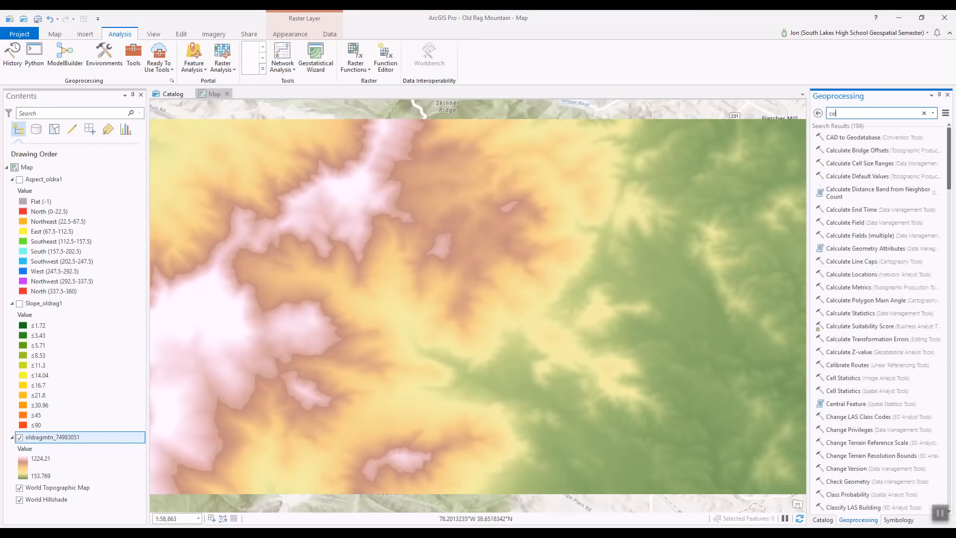
type("ntours")
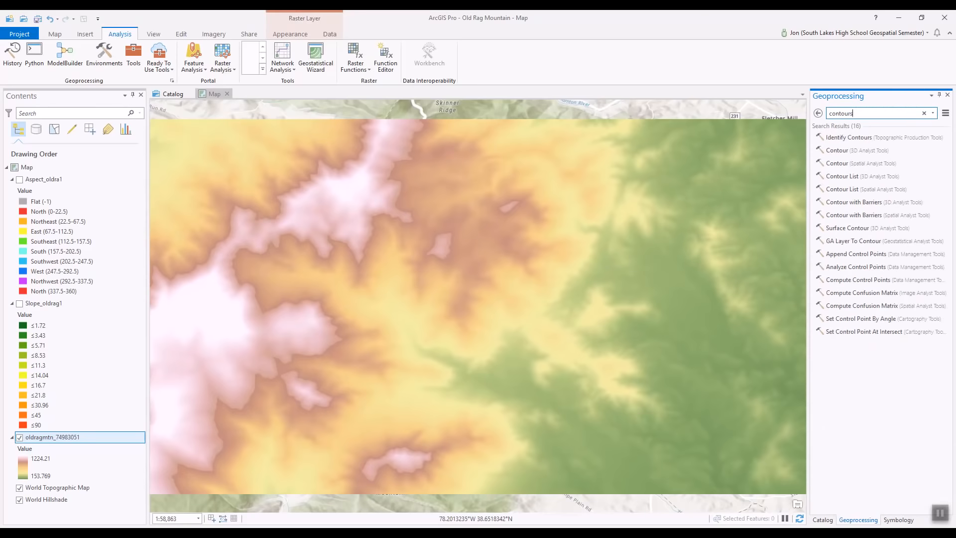
left_click(845, 164)
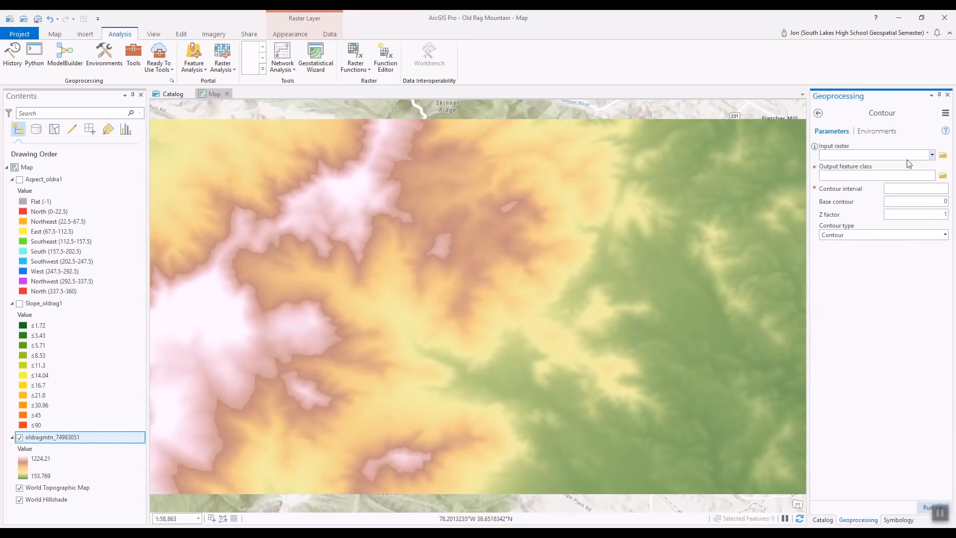
left_click(932, 155)
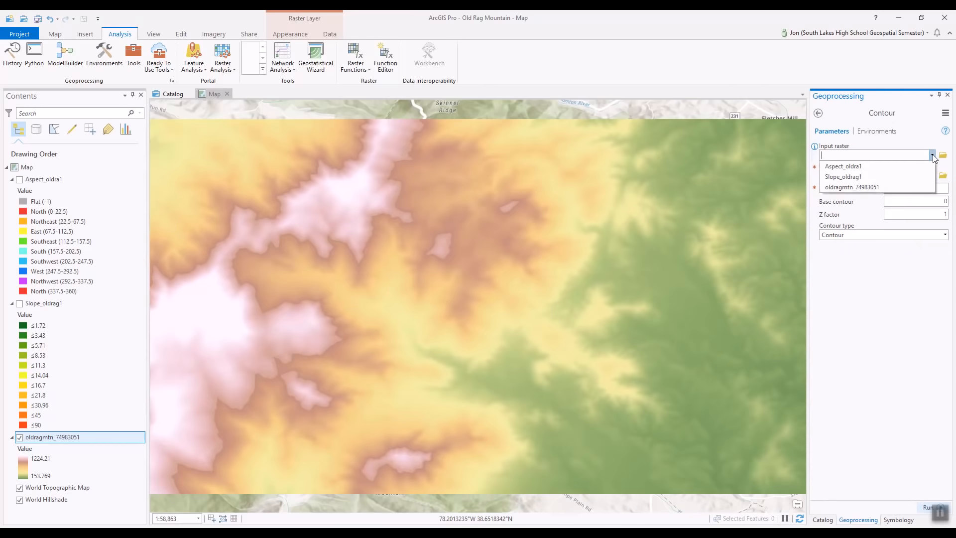
left_click(872, 187)
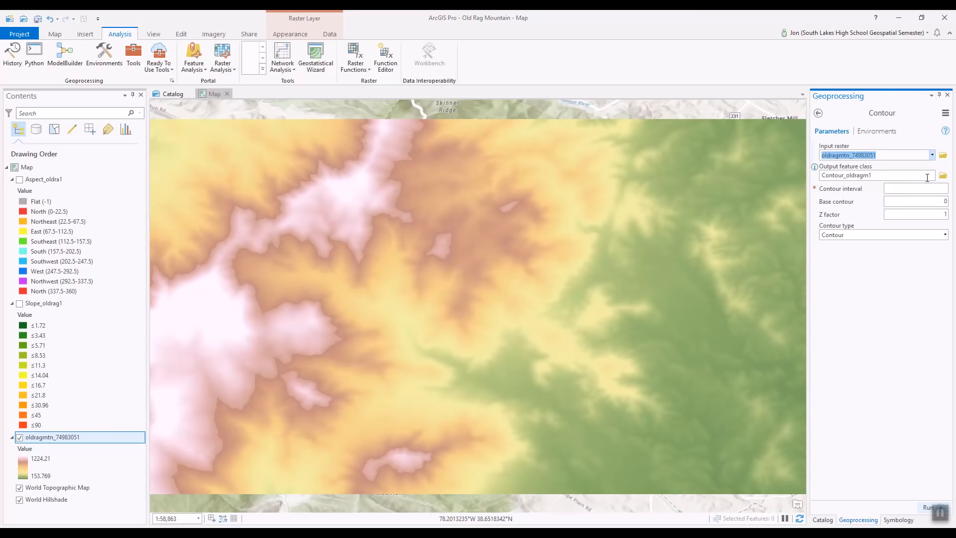
left_click(944, 176)
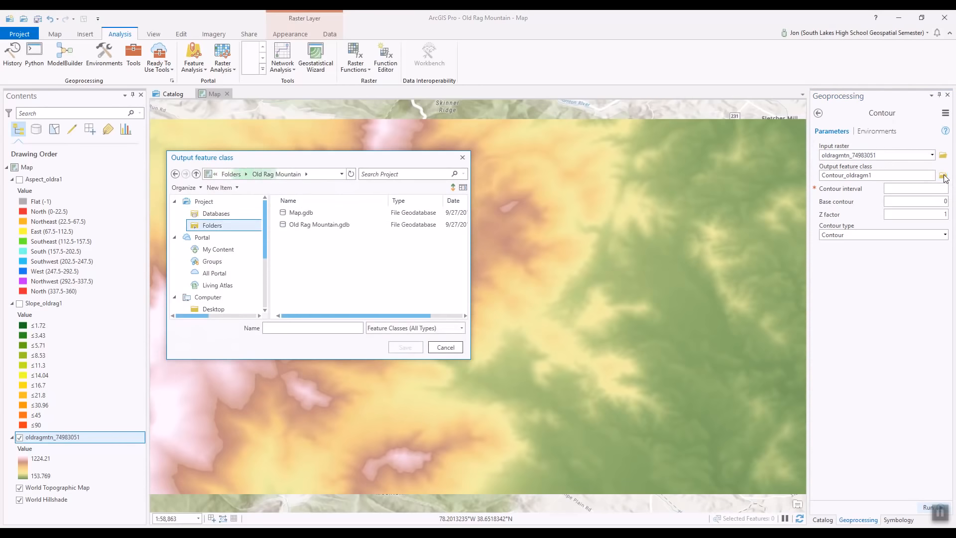
Name the contour output 100ft_contours.shp and save it.
left_click(308, 332)
type("100")
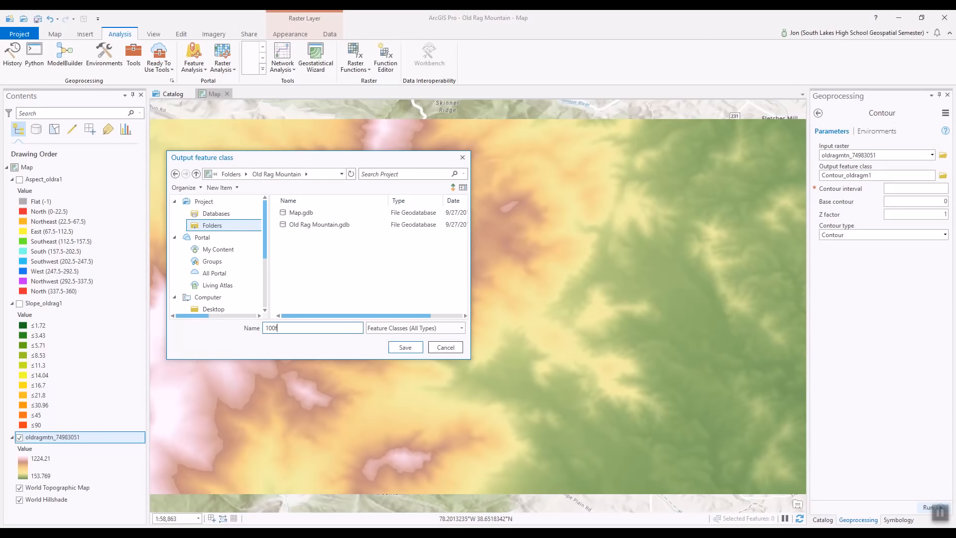
type("ft_contou")
left_click(406, 347)
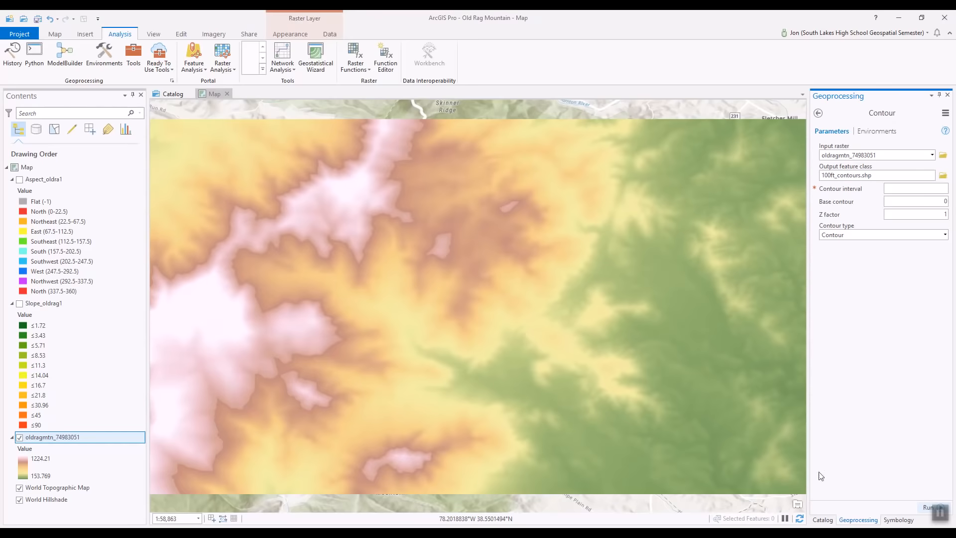
Run Contour with a contour interval of 100 to create the 100ft_contours layer.
left_click(922, 506)
left_click(915, 190)
type("100")
left_click(924, 504)
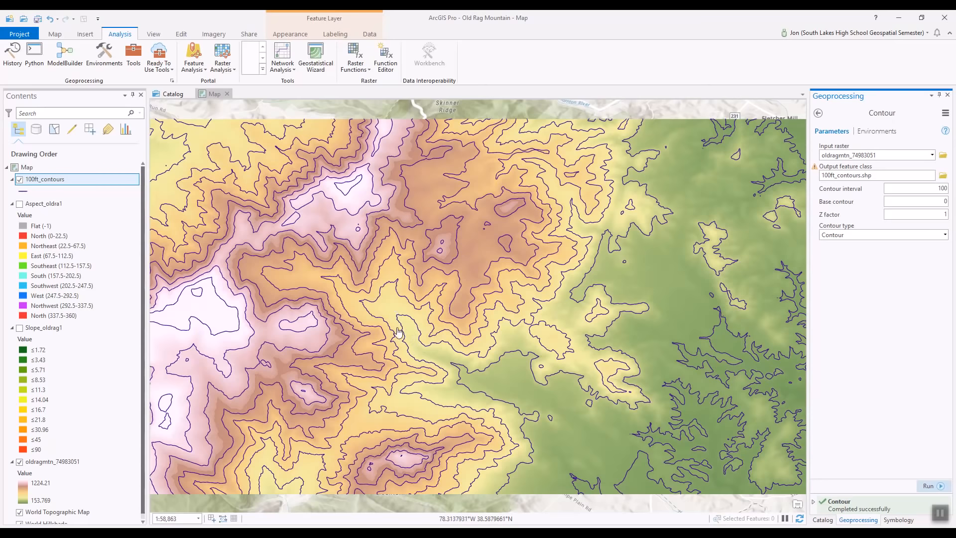
left_click(26, 193)
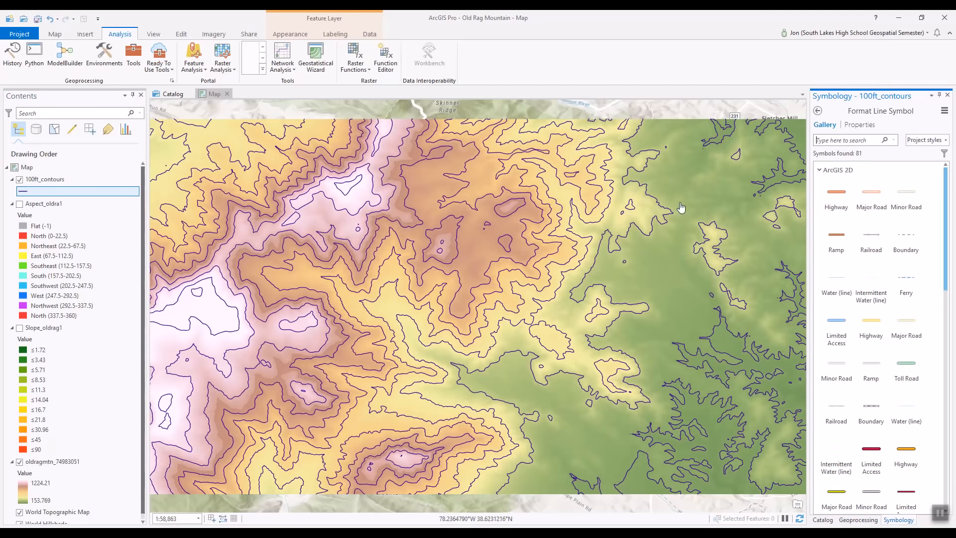
Change the 100ft_contours line colour to Dark Umber and apply it.
left_click(862, 125)
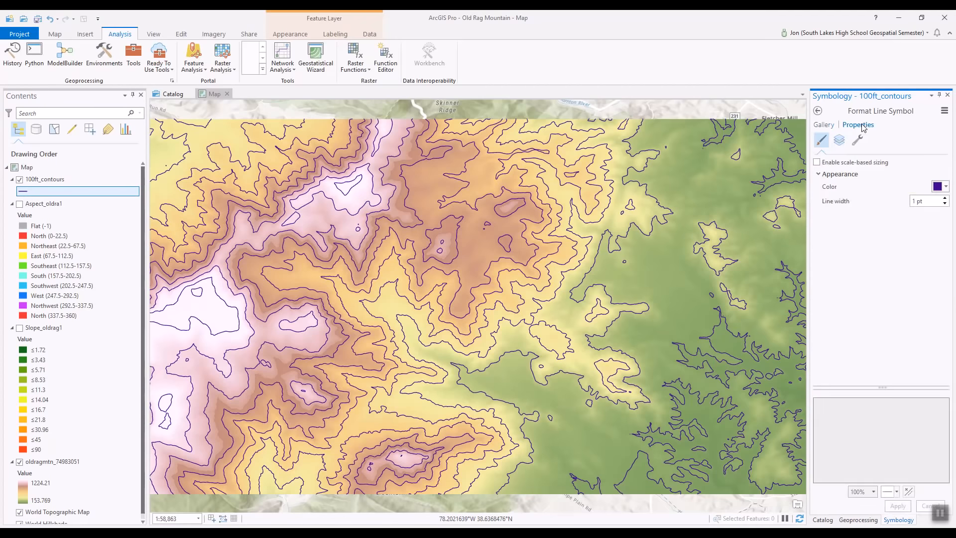
left_click(946, 187)
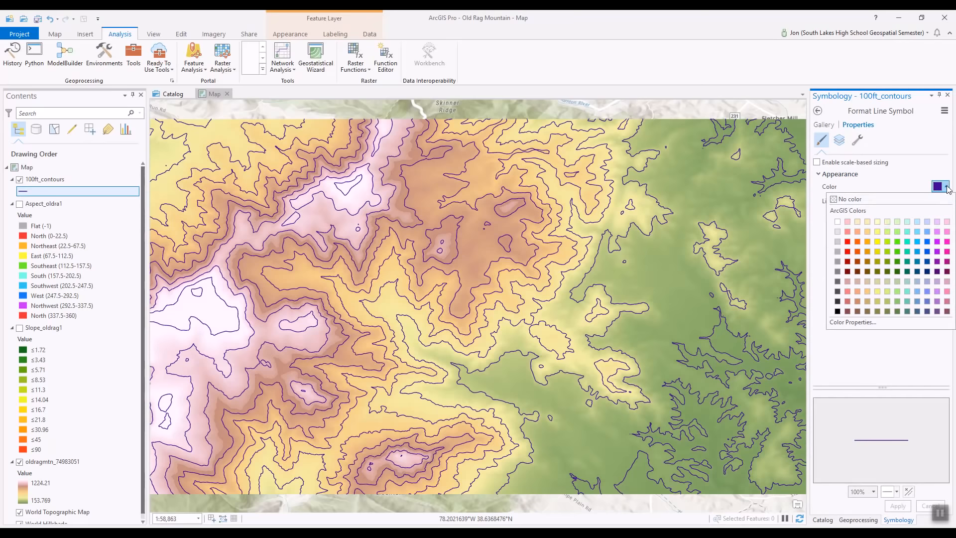
left_click(848, 272)
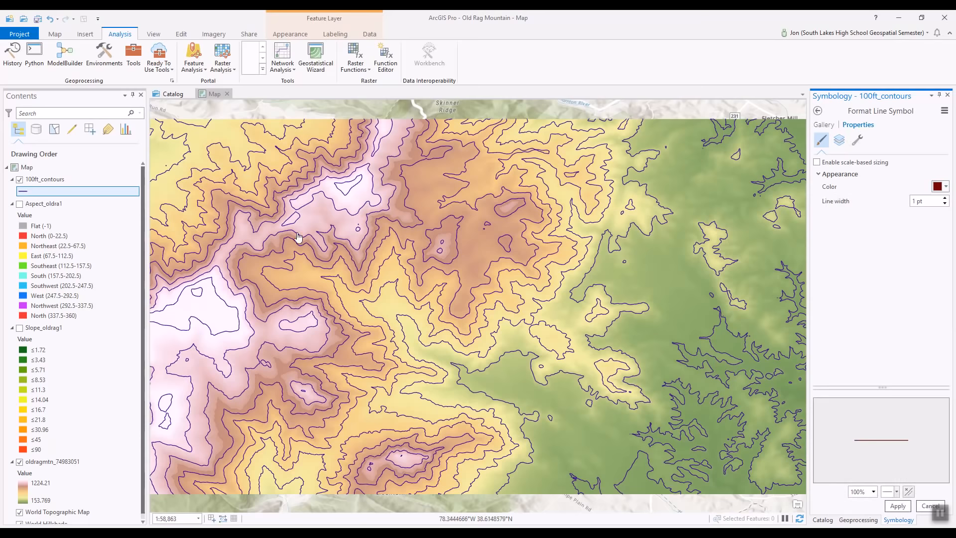
left_click(898, 506)
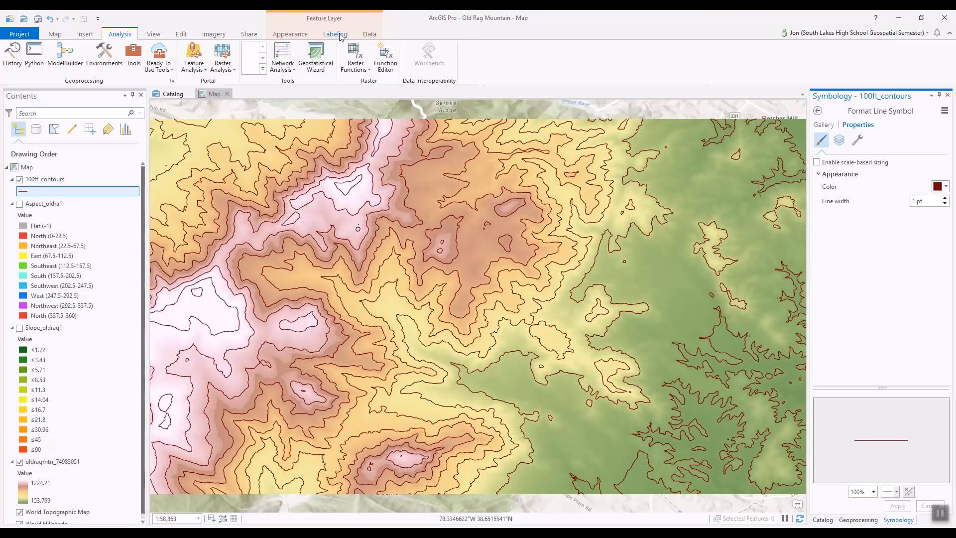
Turn on labels for 100ft_contours, labelling by the CONTOUR field.
left_click(46, 180)
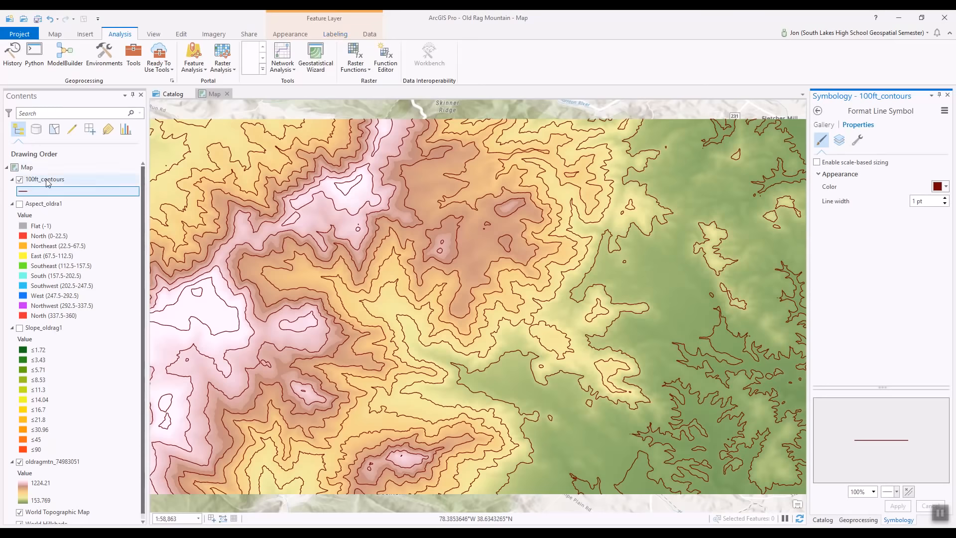
left_click(335, 35)
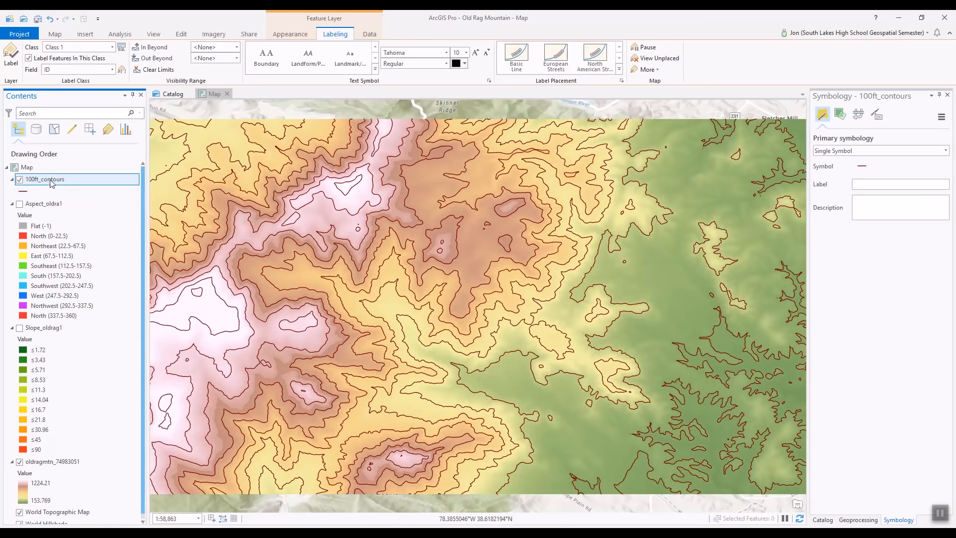
right_click(52, 183)
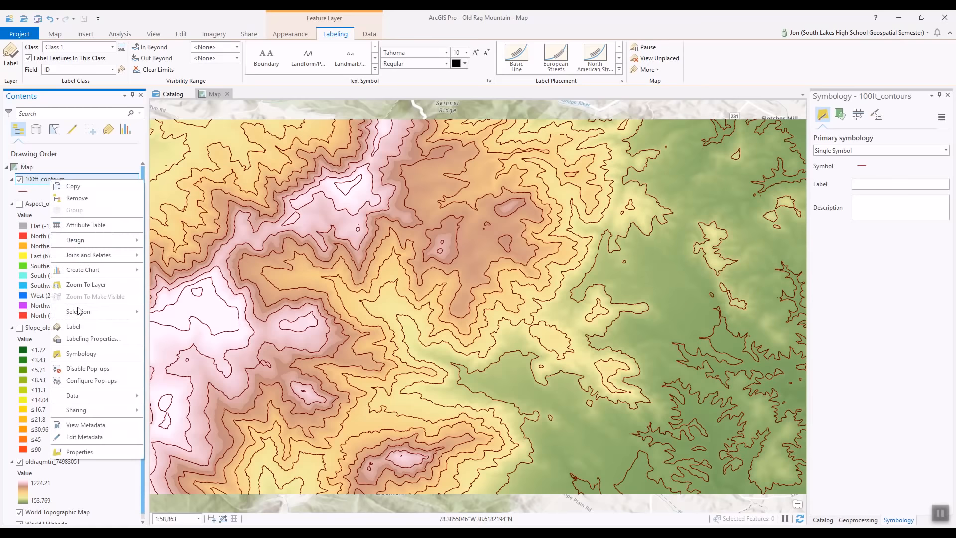
left_click(71, 327)
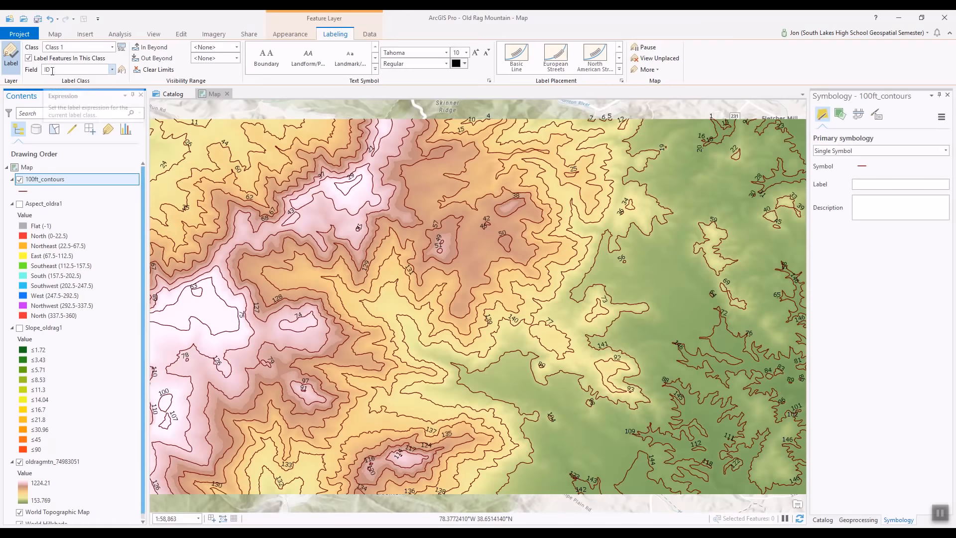
left_click(112, 69)
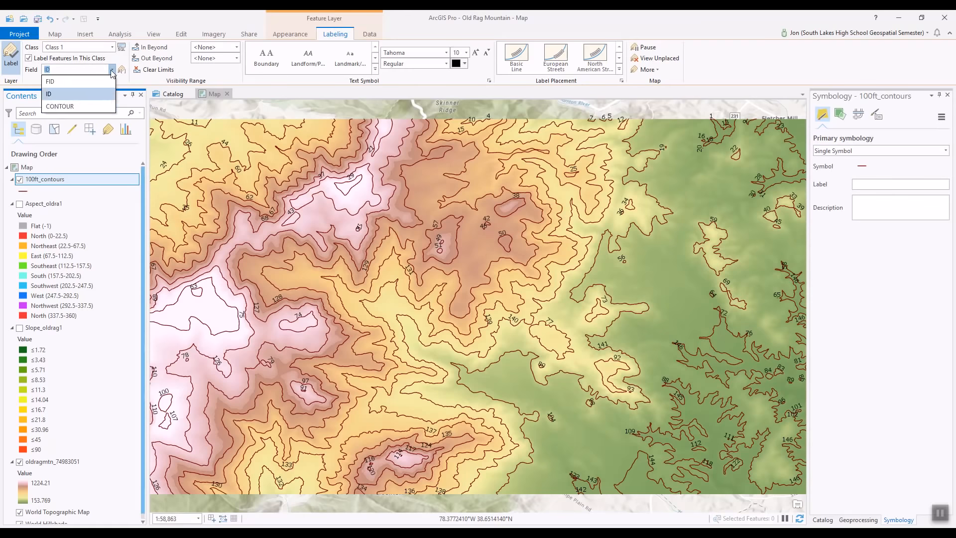
left_click(74, 107)
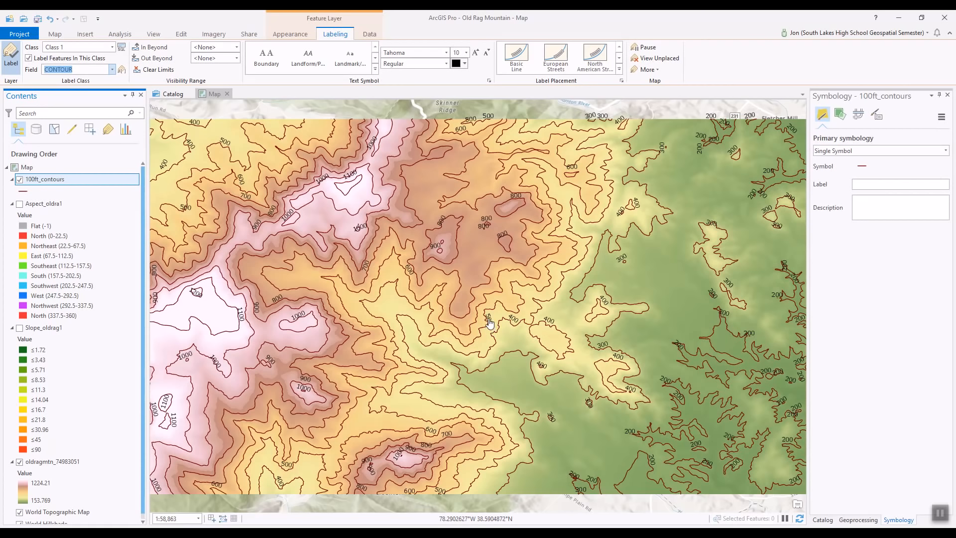
Set the contour label size to 7 and use the Contours label placement.
left_click(466, 53)
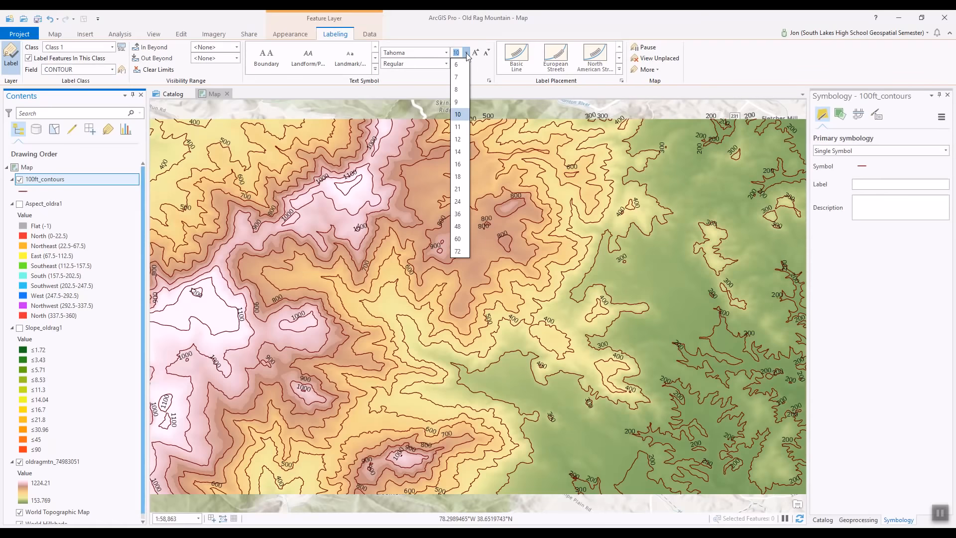
left_click(457, 78)
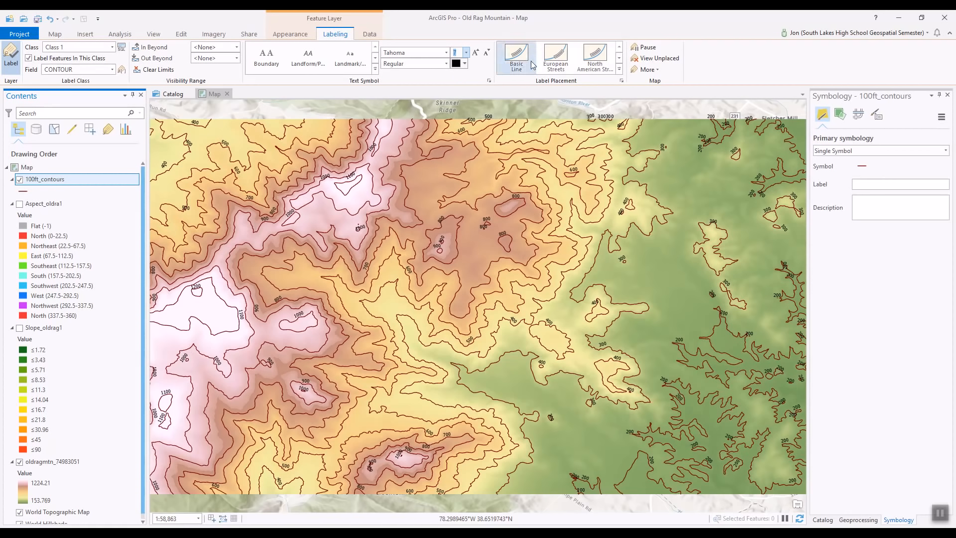
left_click(620, 59)
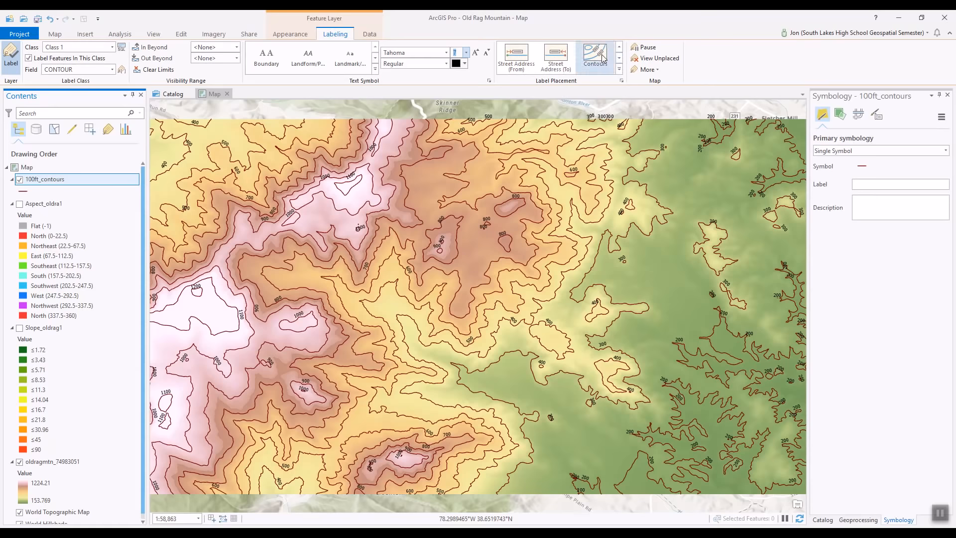
left_click(620, 70)
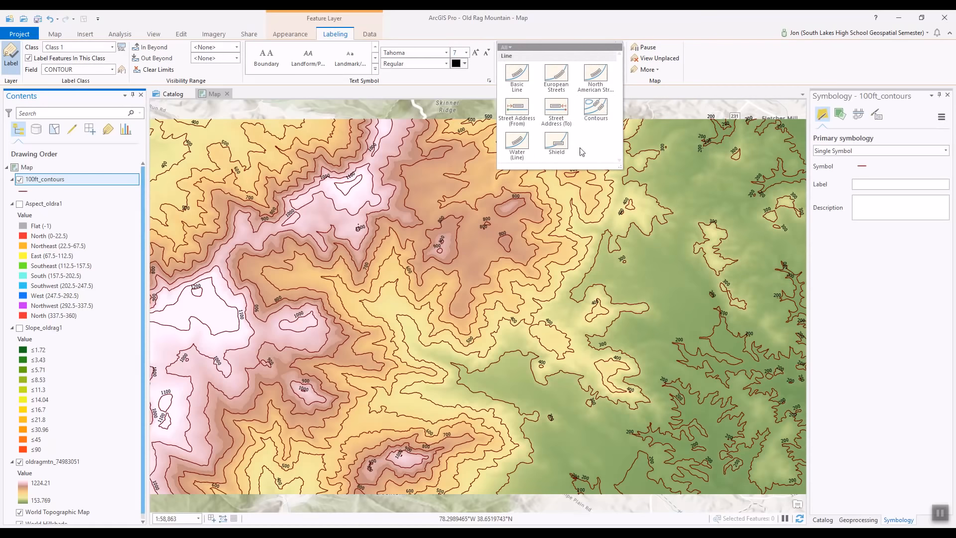
left_click(595, 114)
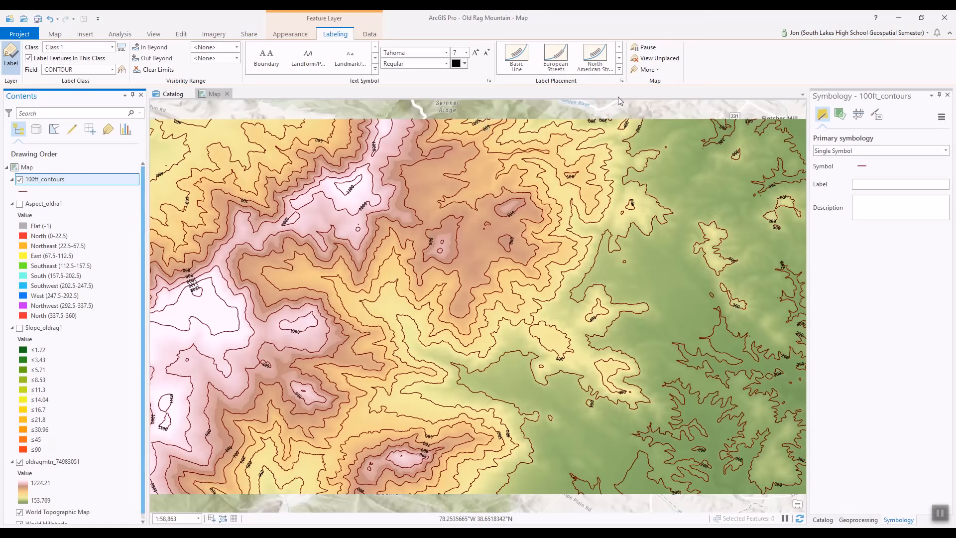
Apply the POI (White Halo) text symbol to the contour labels.
left_click(376, 70)
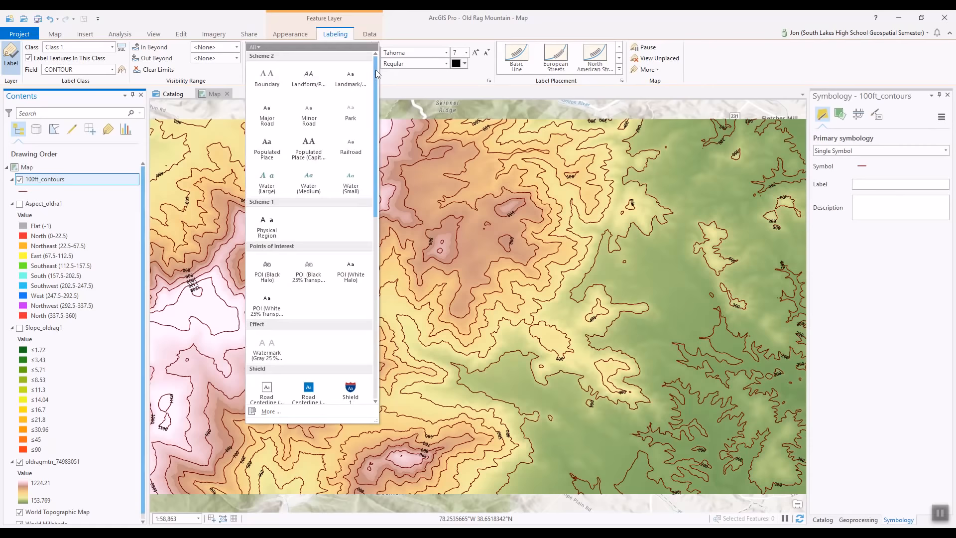
left_click(353, 274)
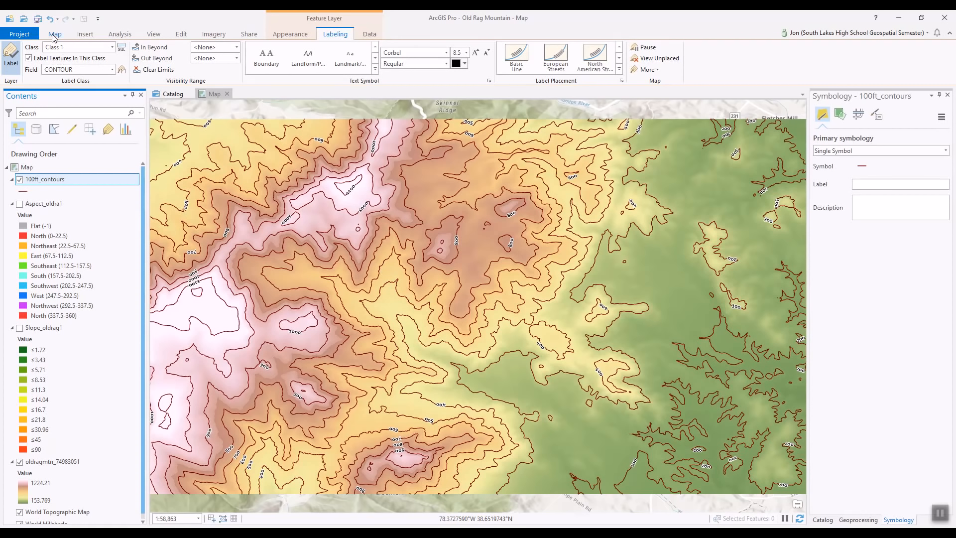
left_click(120, 35)
Open the Spatial Analyst Surface Contour tool with oldragmtn_74983051 as input raster.
left_click(133, 55)
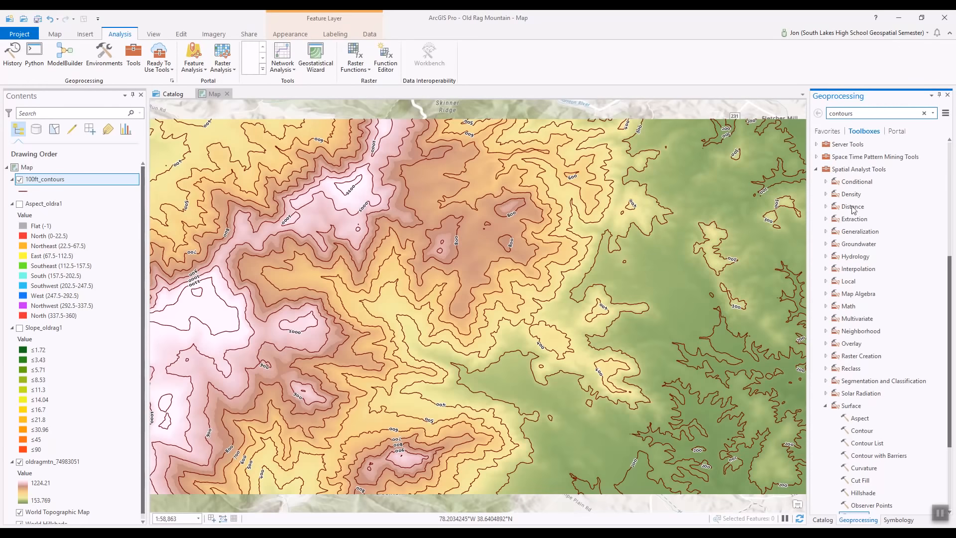
scroll(882, 338, "down", 1)
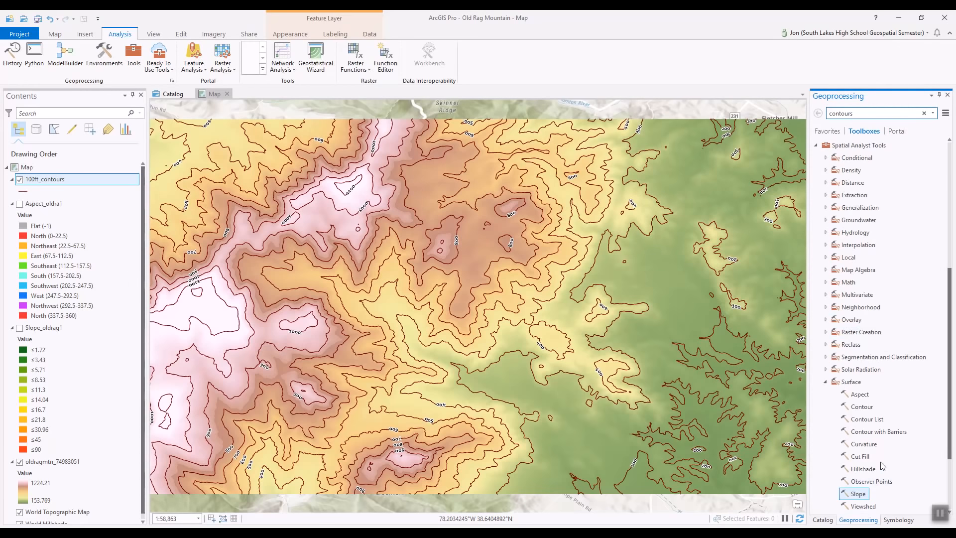
left_click(860, 408)
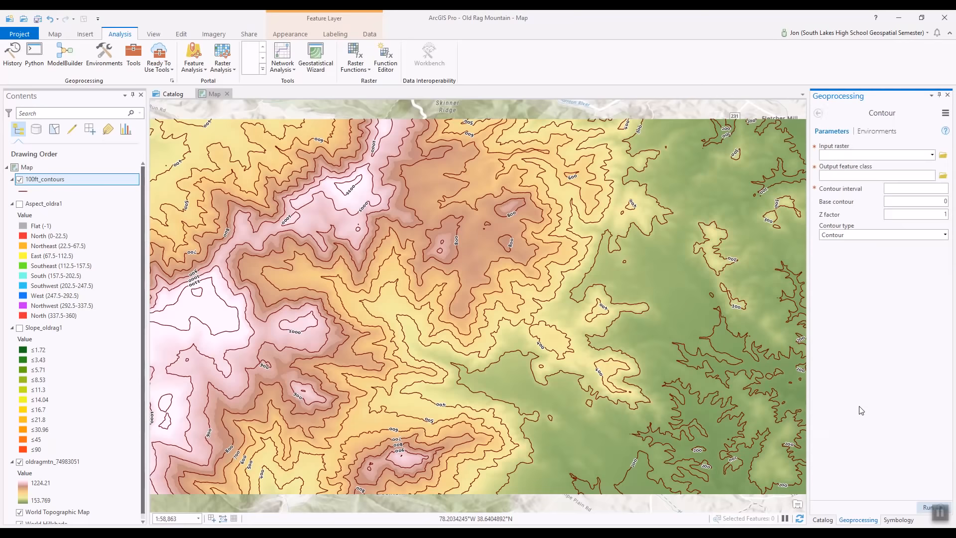
left_click(933, 157)
left_click(872, 188)
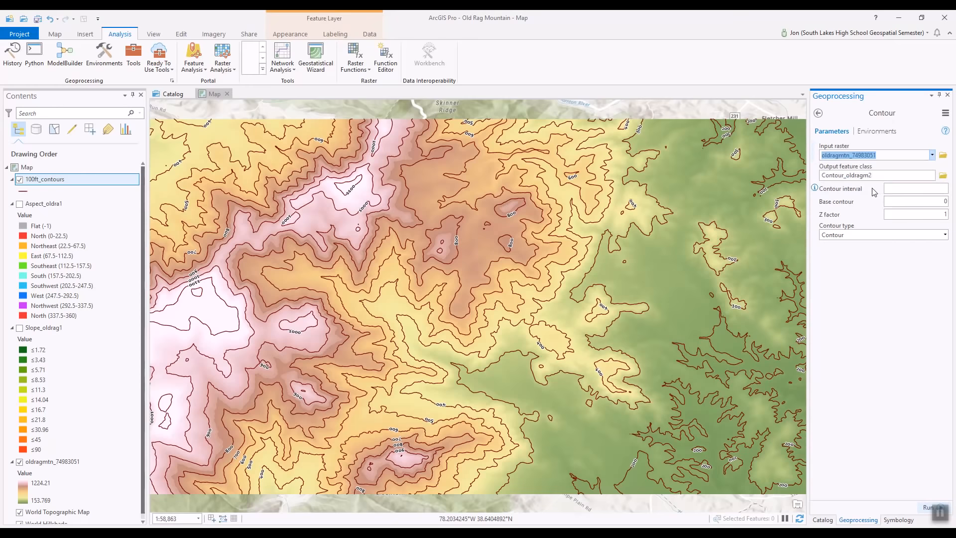
Save the output as 20ft_contours.shp and run Contour at a 20 interval.
left_click(943, 176)
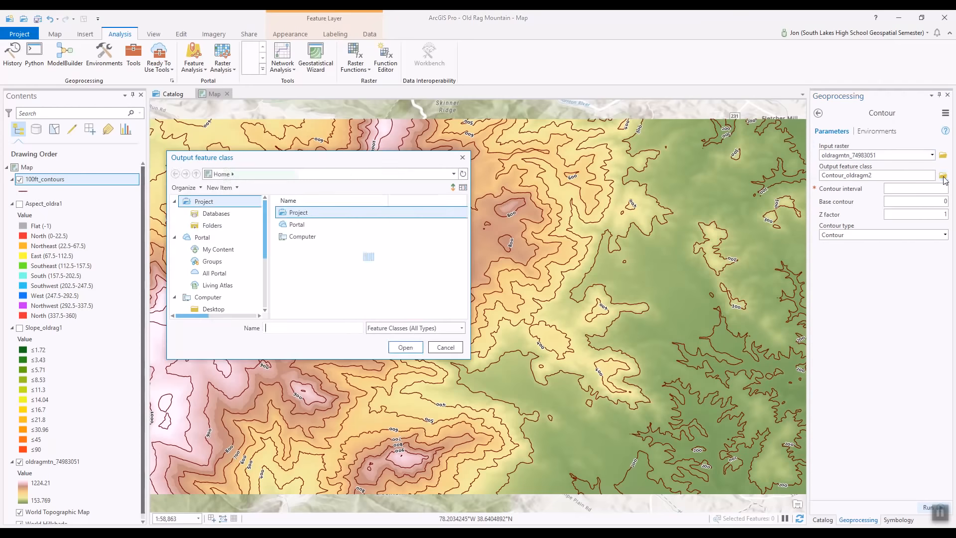
left_click(301, 329)
type("20f")
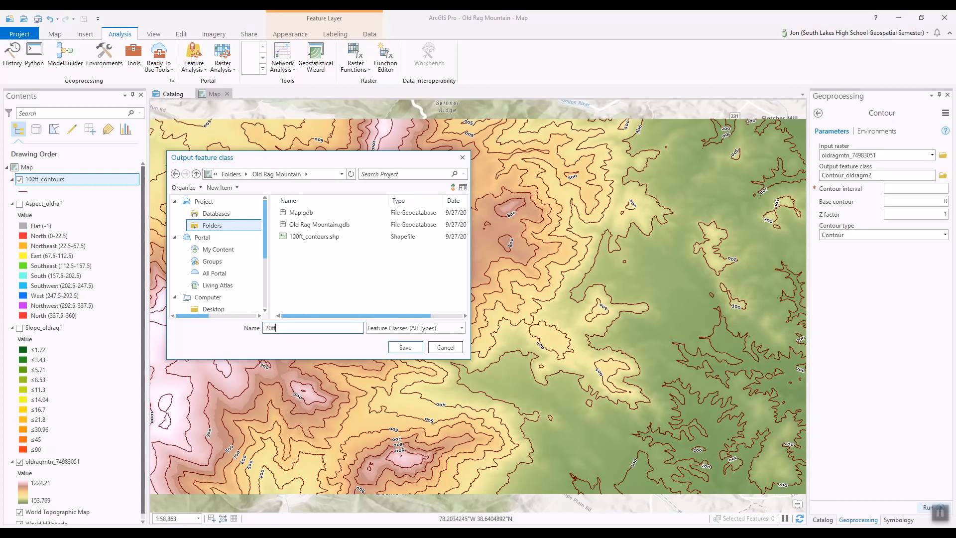
type("t_contours")
left_click(399, 352)
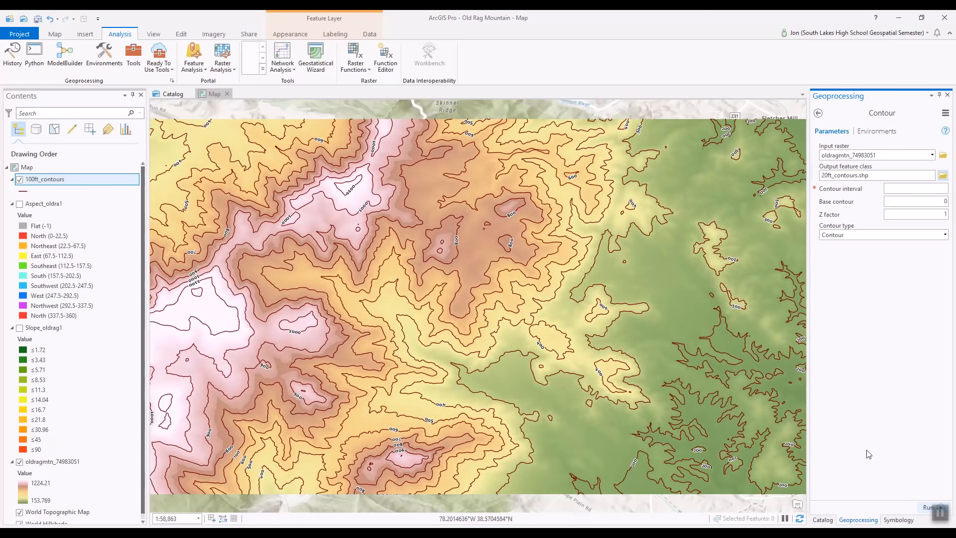
left_click(932, 190)
type("20")
left_click(928, 509)
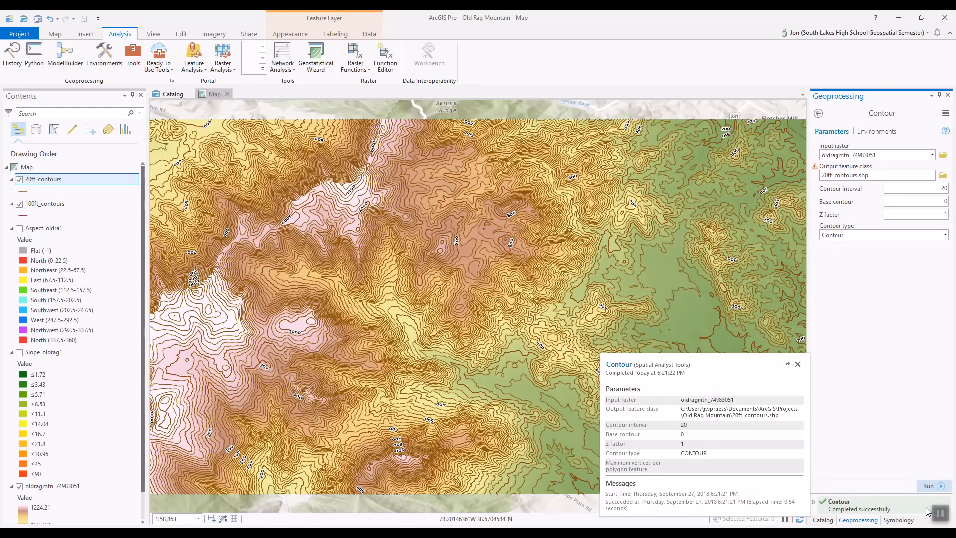
Dismiss the Contour results, open the 20ft_contours symbol settings and clear the 1 pt line width.
left_click(798, 364)
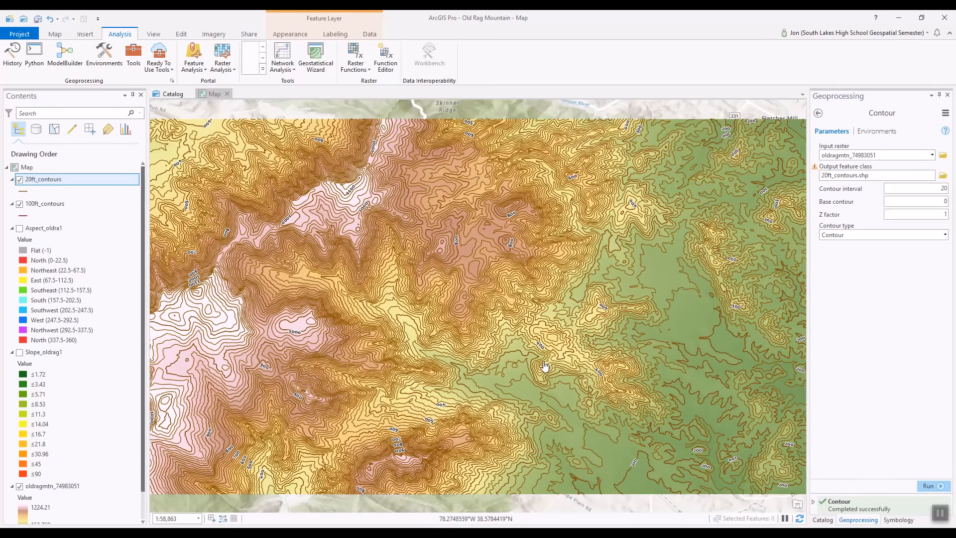
left_click(26, 194)
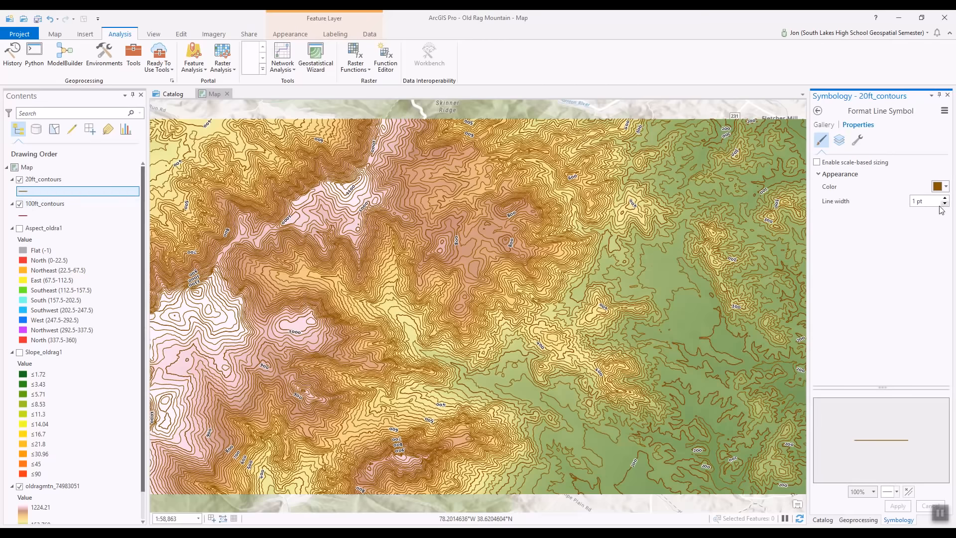
double_click(925, 202)
key("BackSpace")
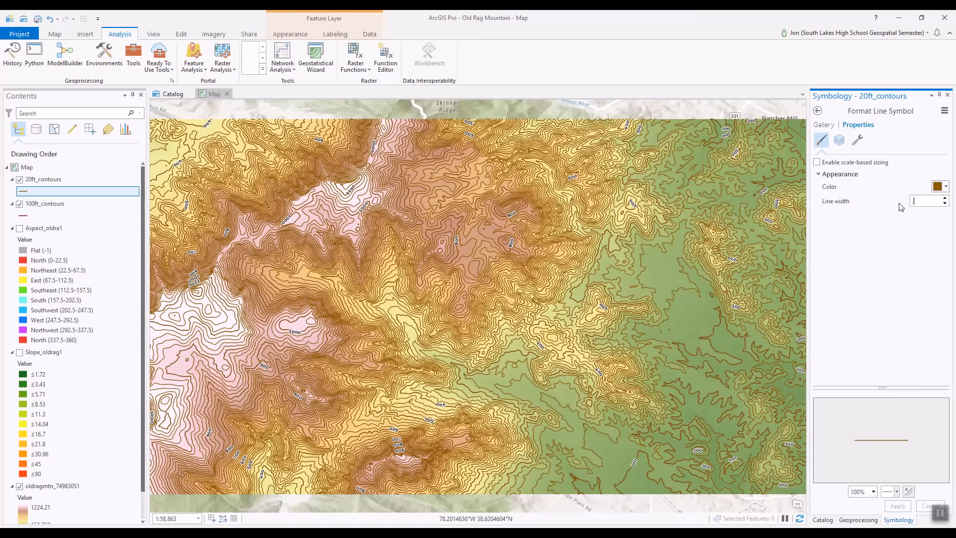